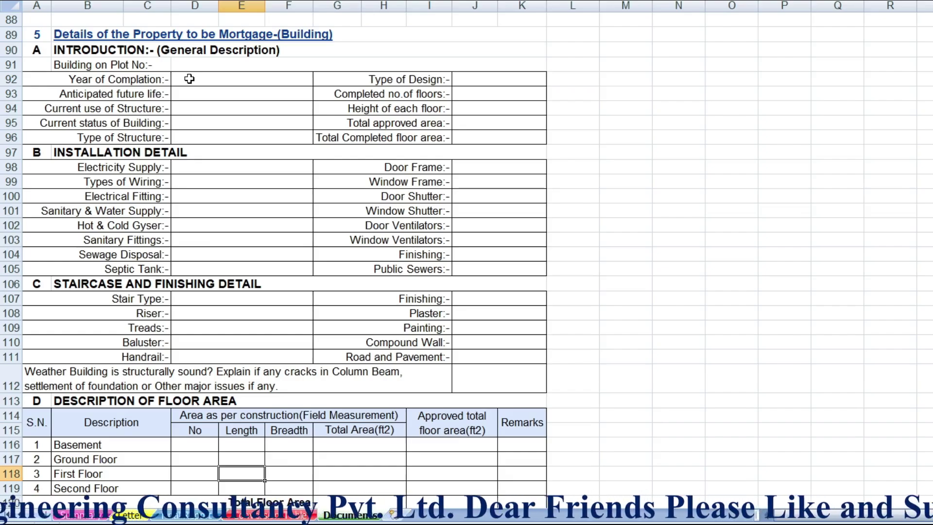
Fill in the building's general description with 2075 as the year of completion and 50 as the anticipated future life
left_click(202, 80)
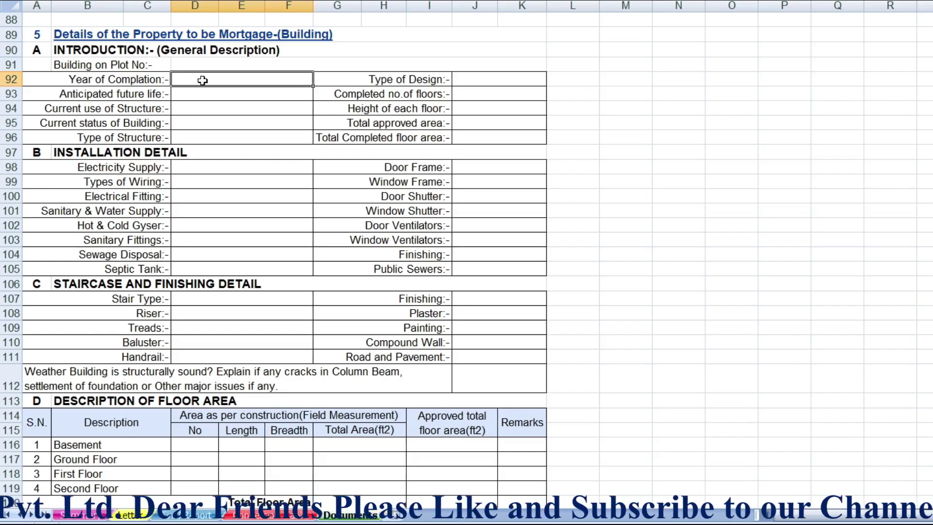
type("2075")
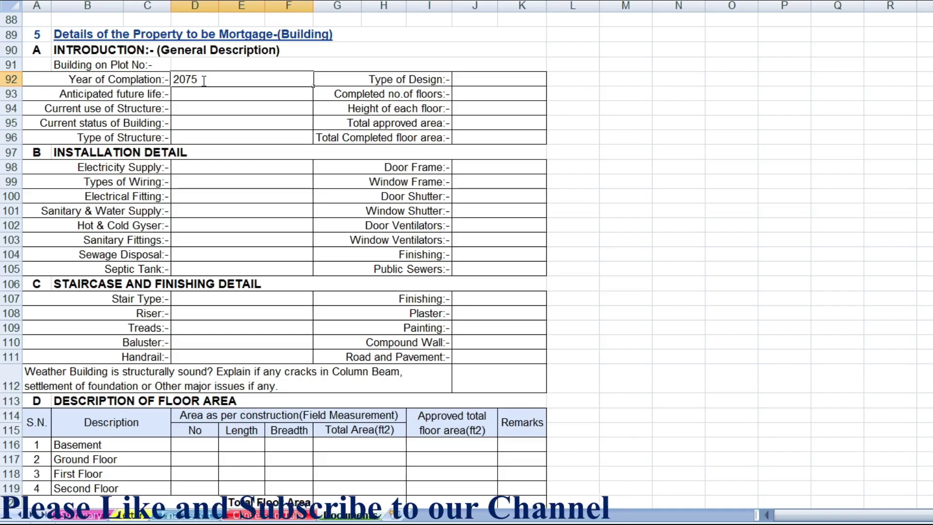
key("Tab")
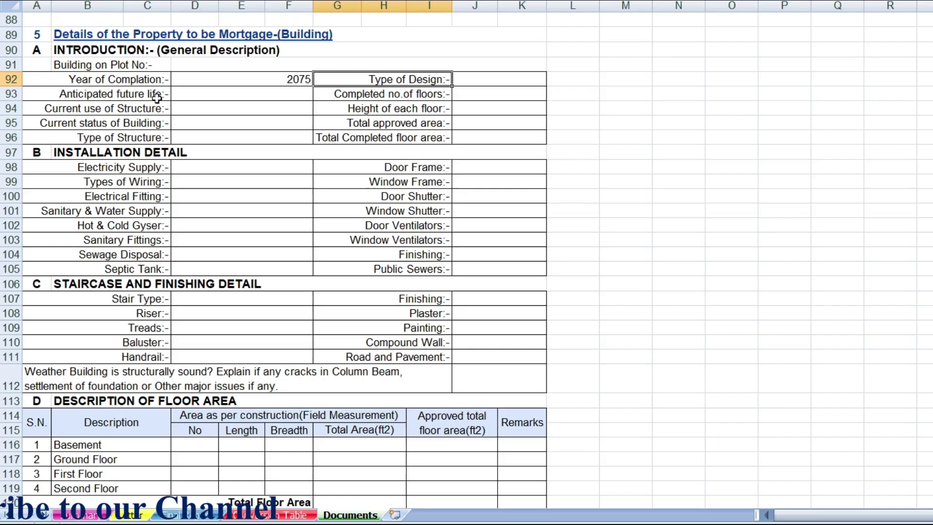
left_click(228, 95)
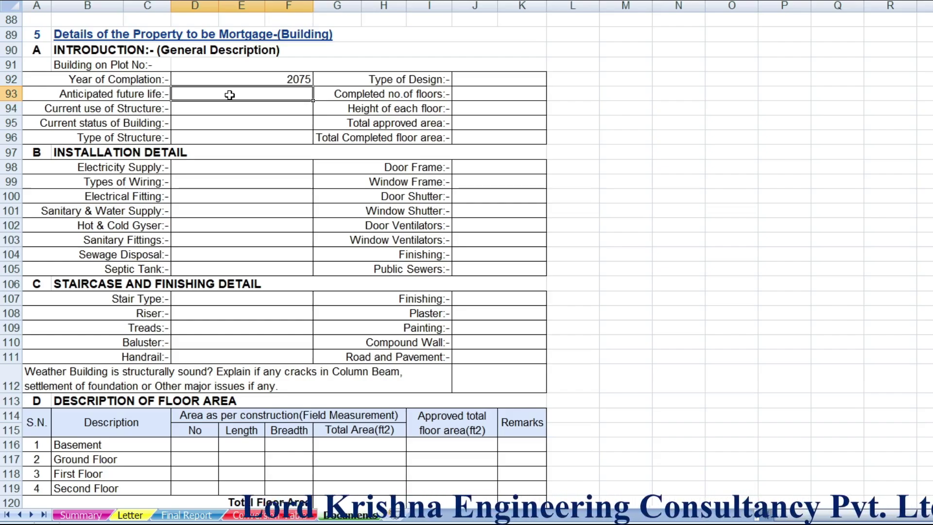
type("50")
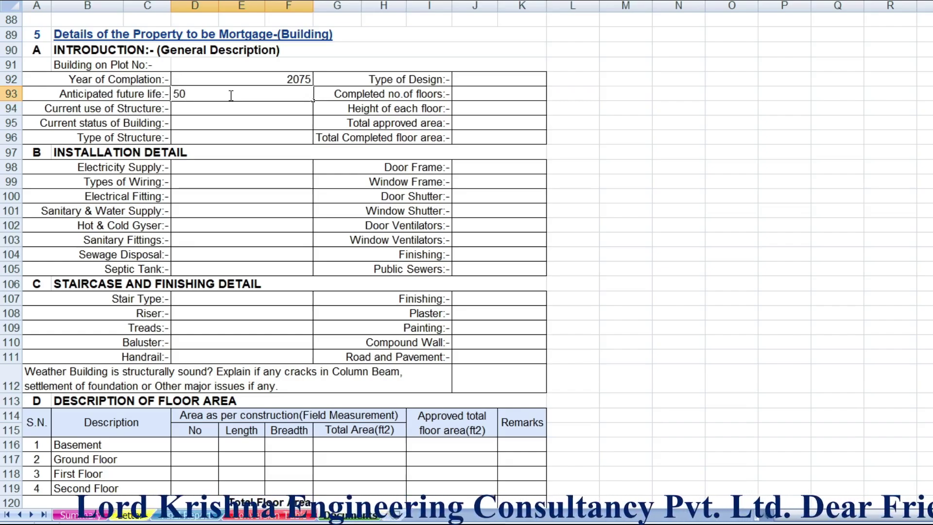
key("Return")
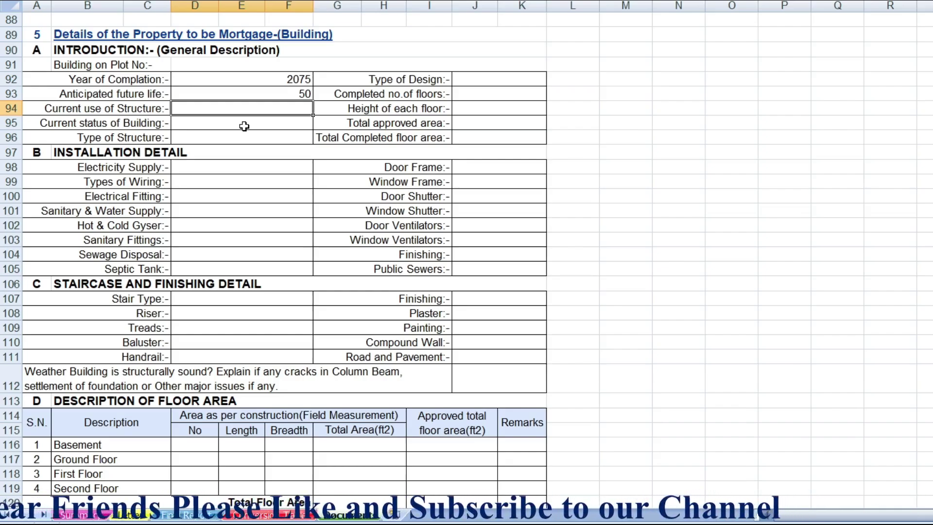
Enter Residential as the current use of the structure in the general description
type("Re")
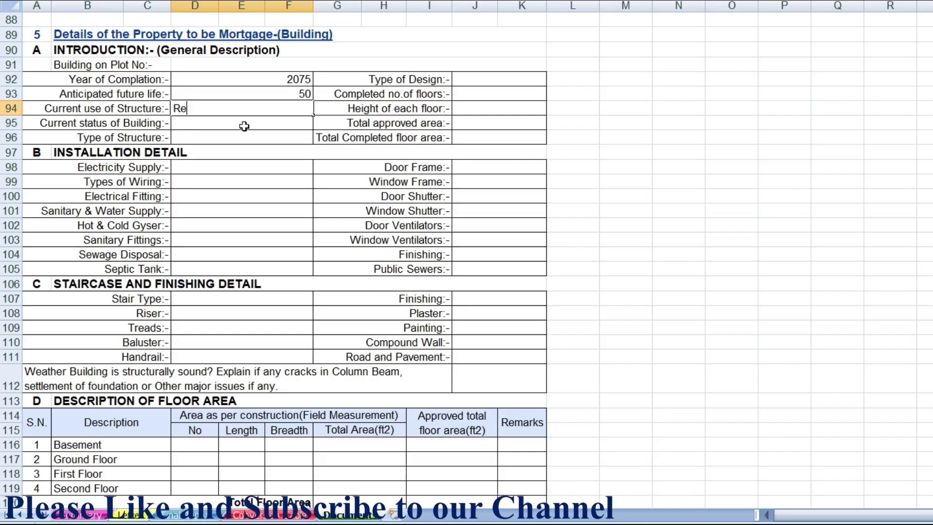
type("side")
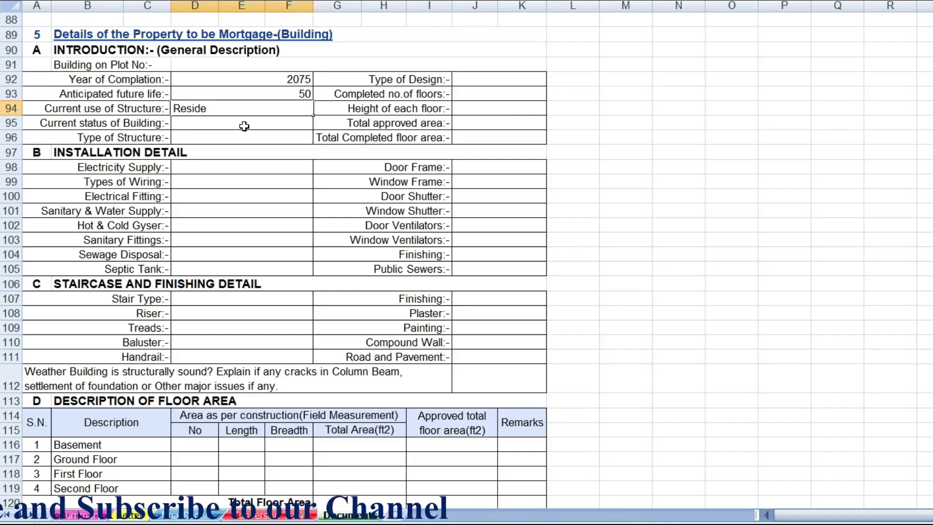
type("ntial")
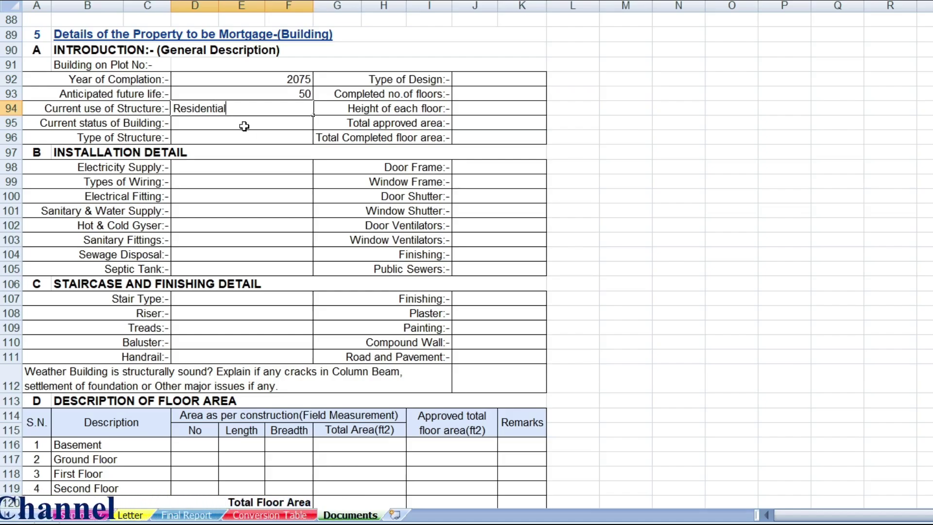
key("Return")
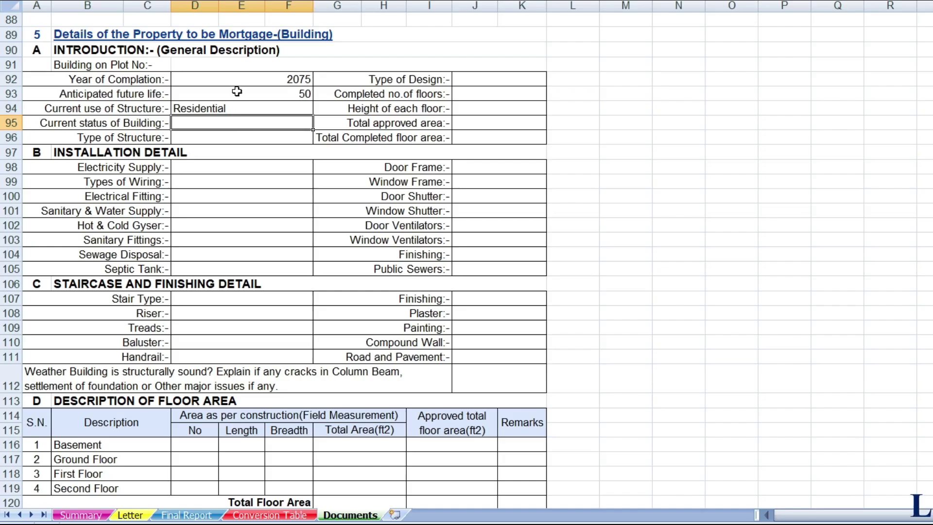
Centre the value cells from Year of Completion down to Type of Structure, rows 92 to 96
left_click_drag(257, 77, 262, 132)
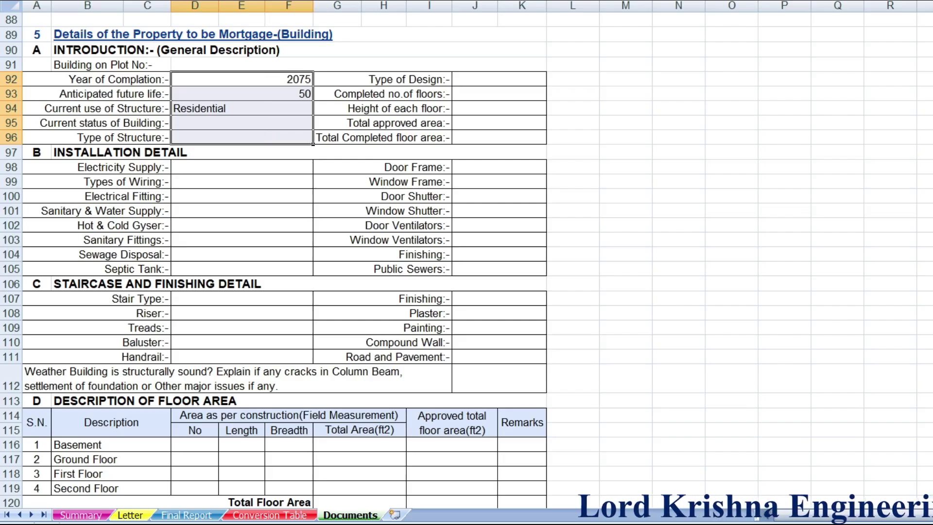
key("alt+h")
key("a")
key("c")
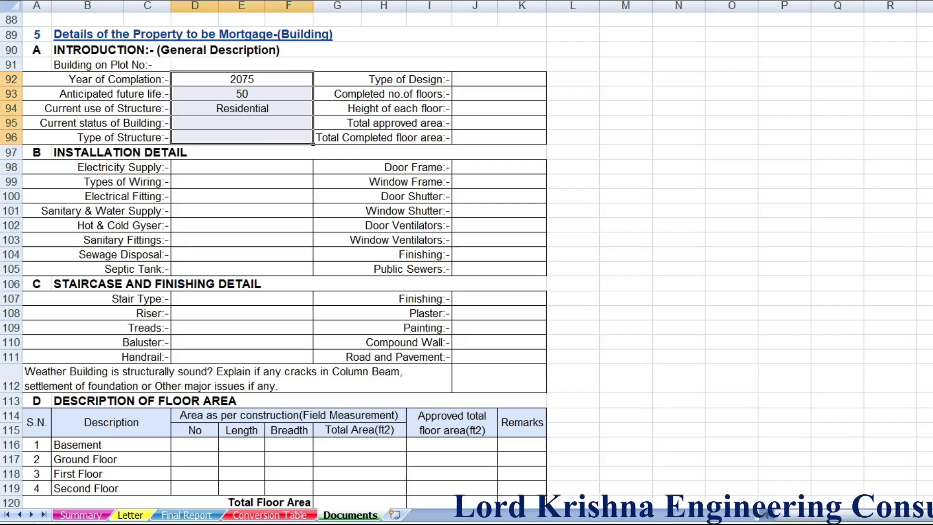
Enter Completed as the current status of the building
left_click(216, 123)
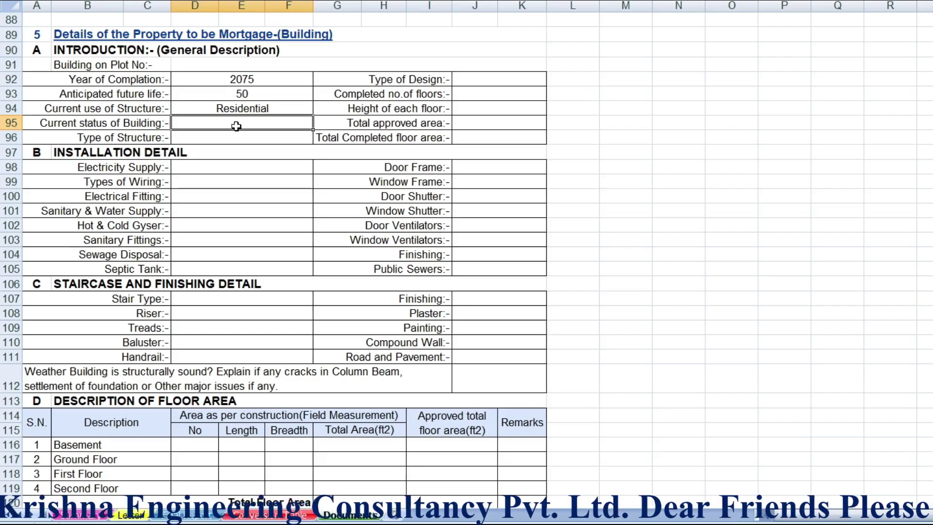
type("C")
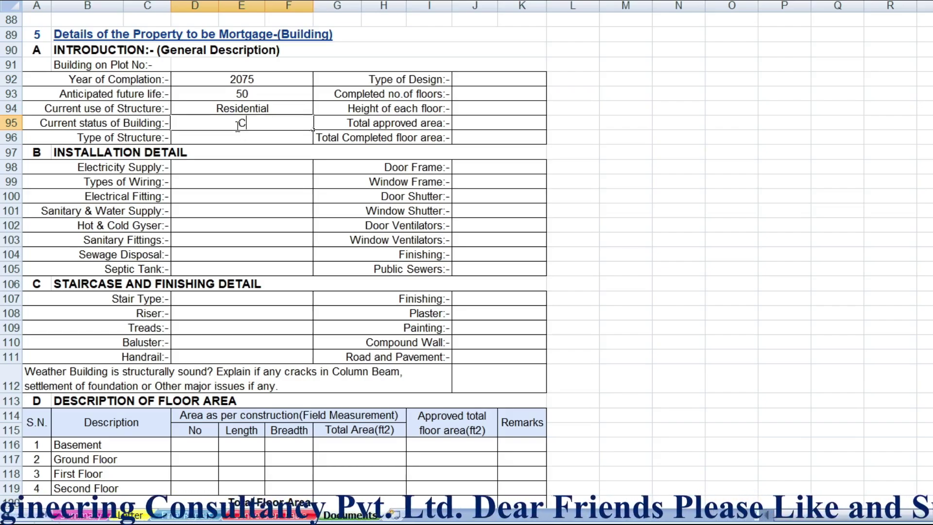
type("om")
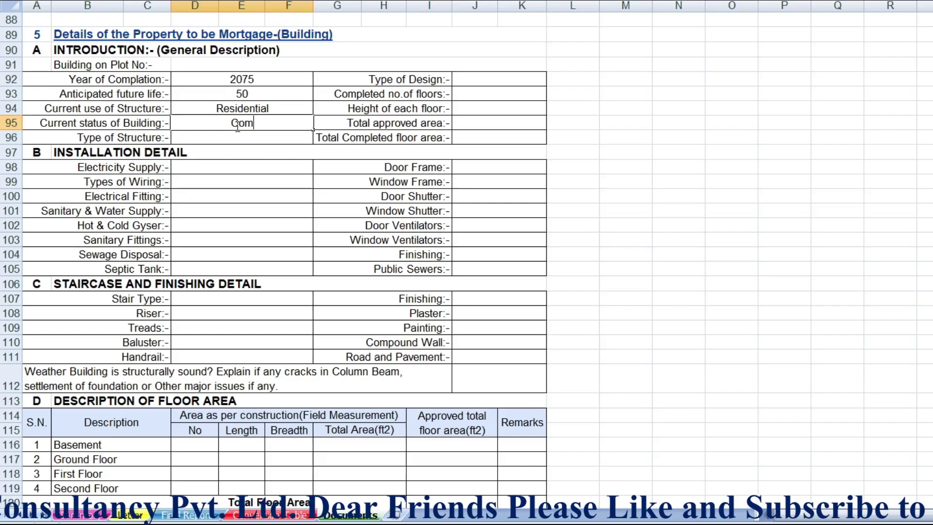
type("pleted")
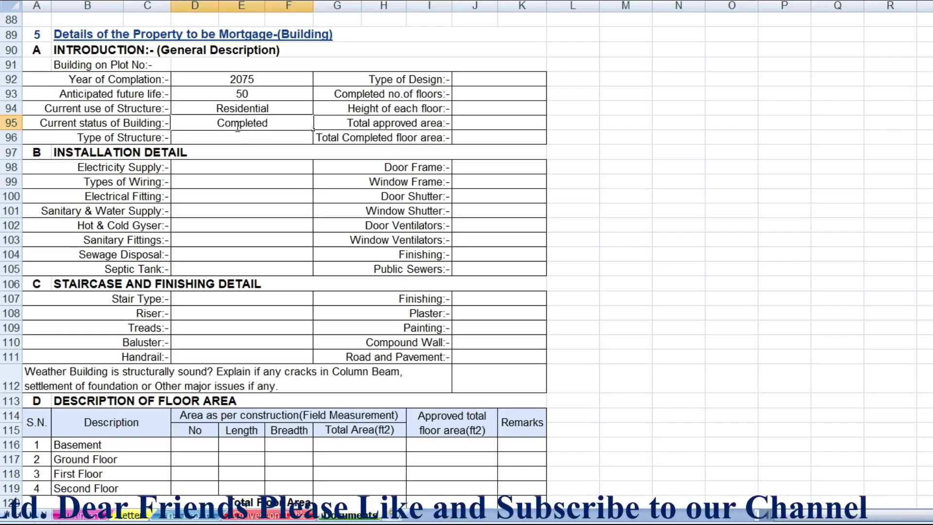
key("Return")
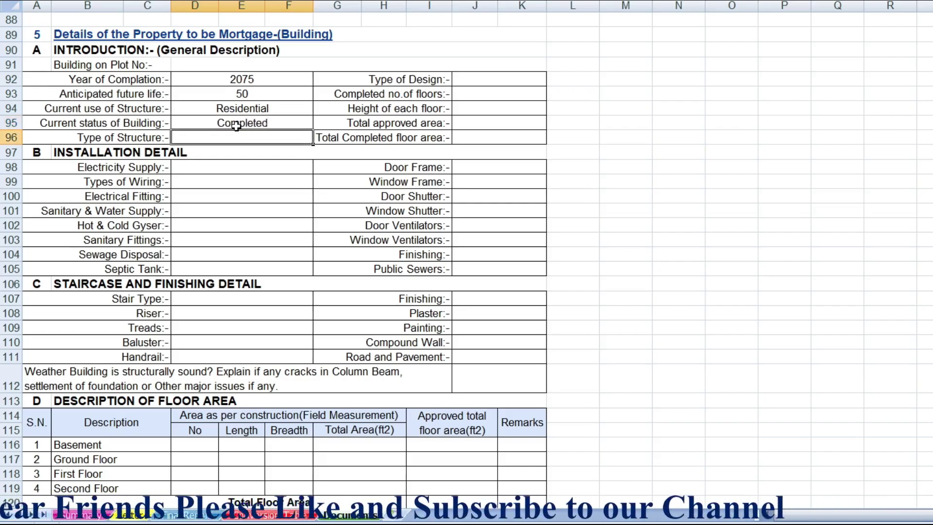
Enter RCC as the type of structure in the general description
left_click(237, 167)
left_click(233, 138)
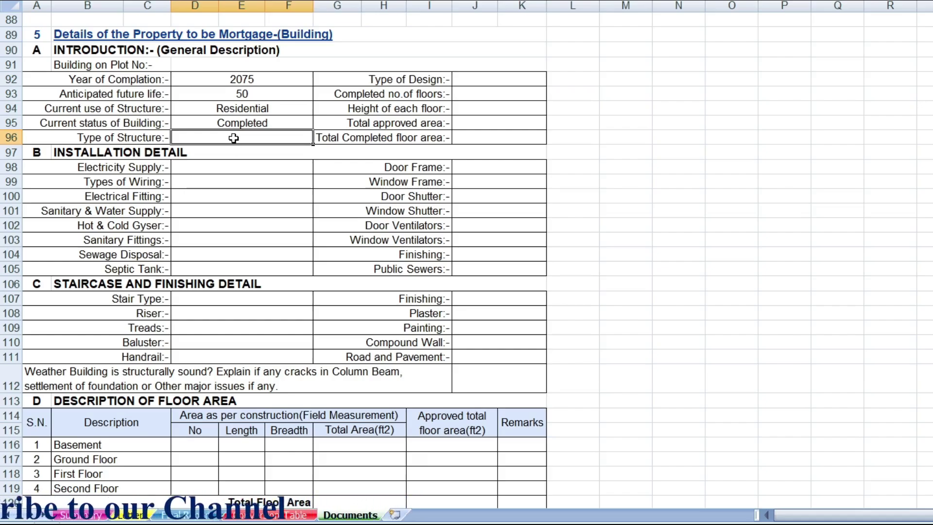
type("R")
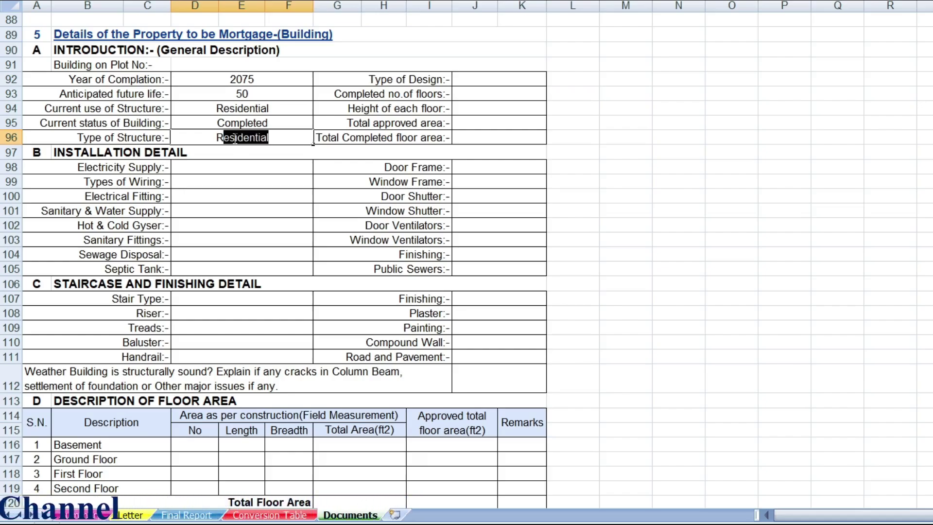
type("CC")
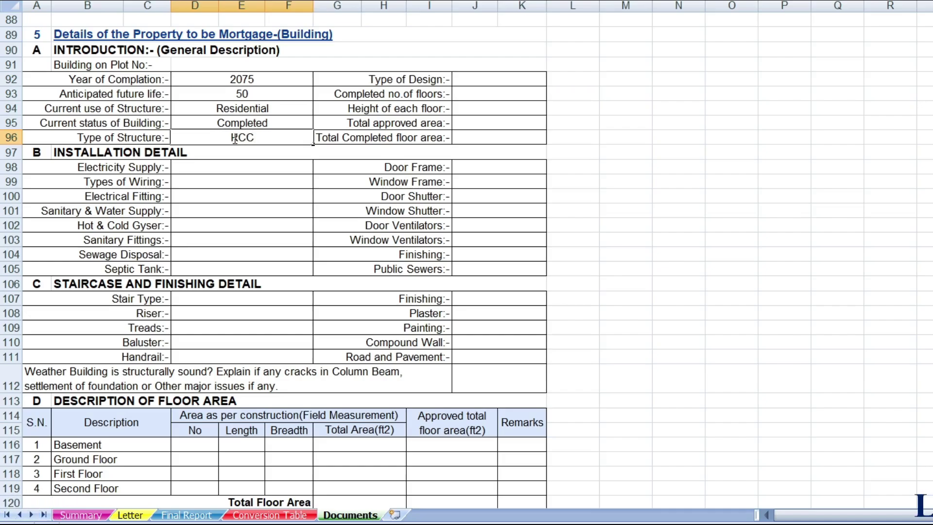
key("Return")
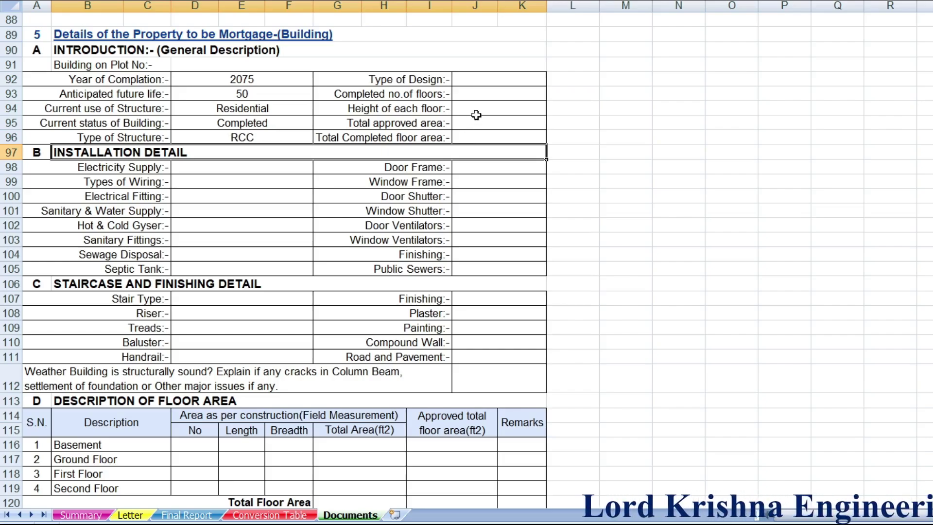
Enter Modern as the building's type of design
left_click(485, 81)
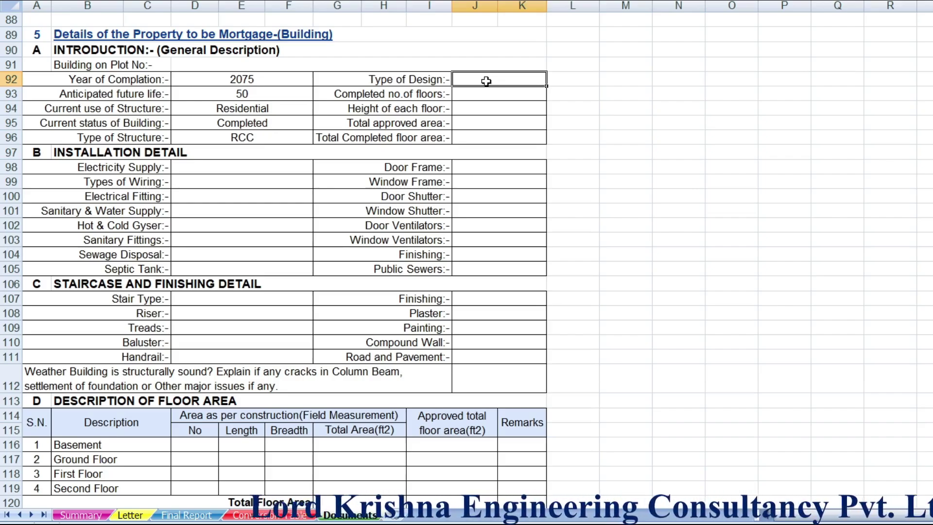
type("M")
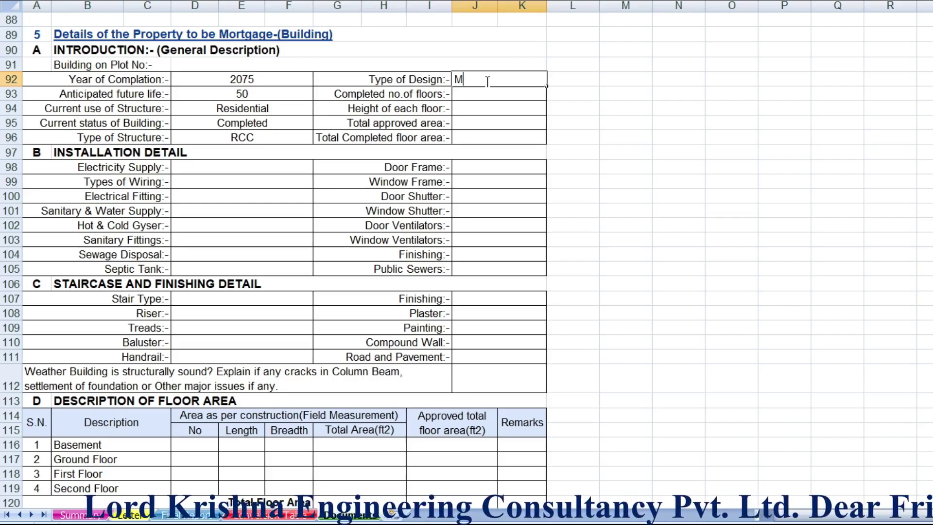
type("odern")
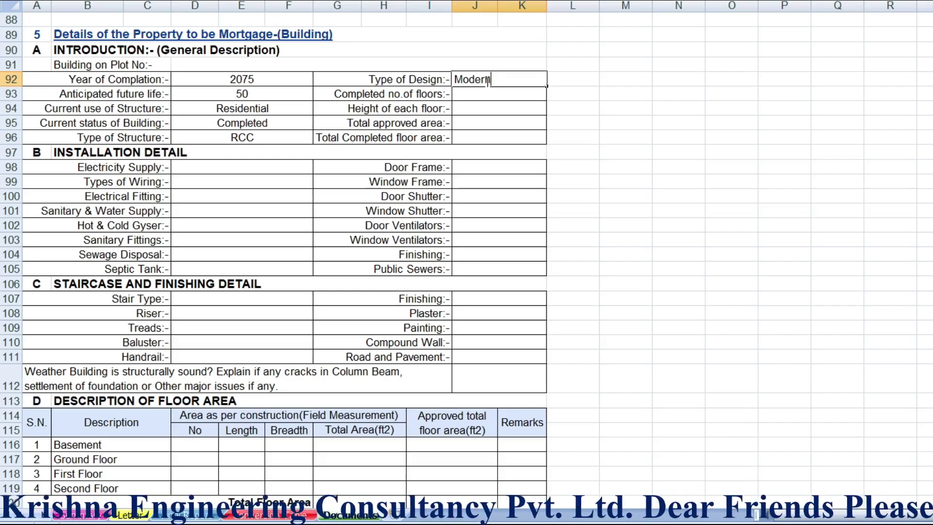
key("Return")
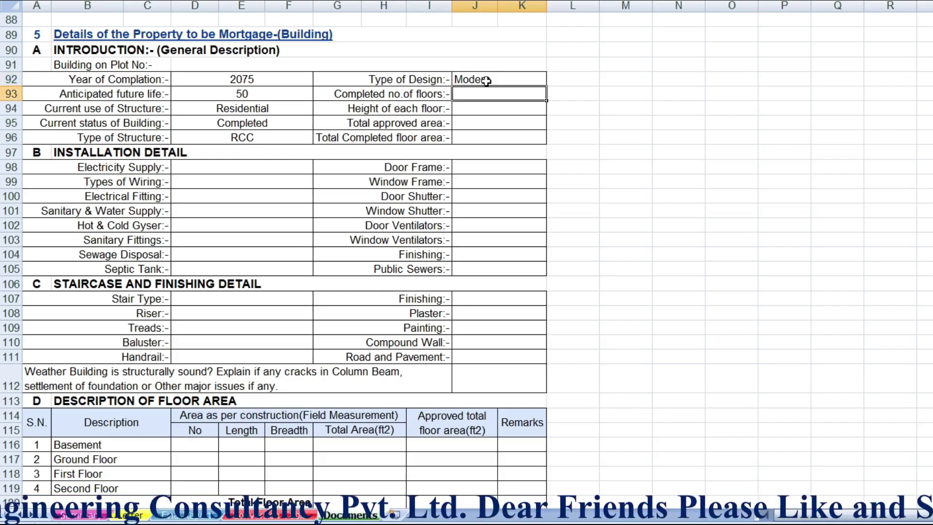
Centre the value cells from Type of Design down to Total Completed floor area, rows 92 to 96
left_click(488, 79)
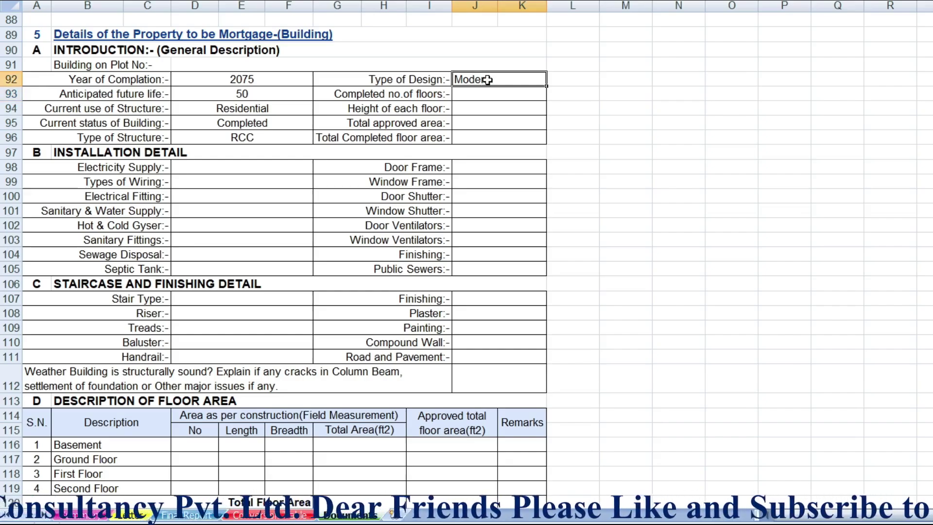
left_click_drag(488, 80, 486, 134)
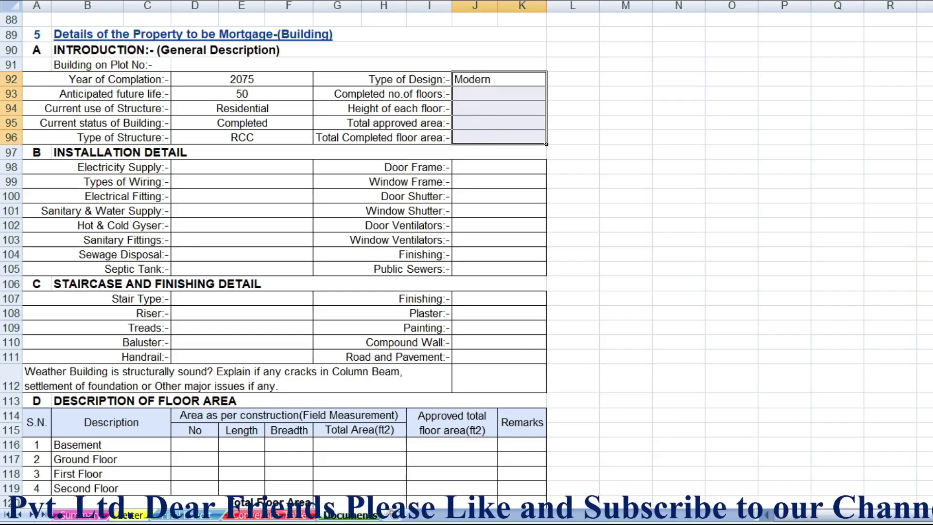
key("alt+h")
key("a")
key("c")
Set the completed number of floors to 3 and the height of each floor to 10'0"
left_click(467, 94)
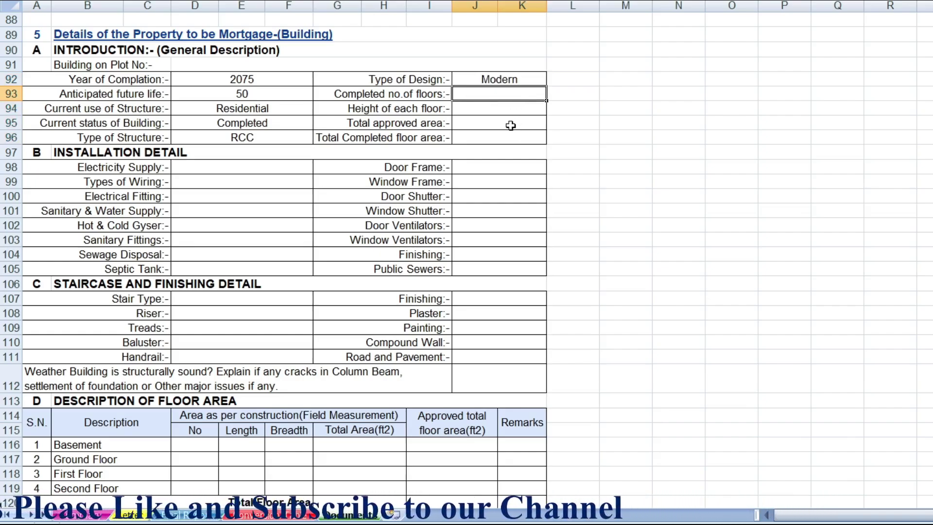
type("3")
key("Return")
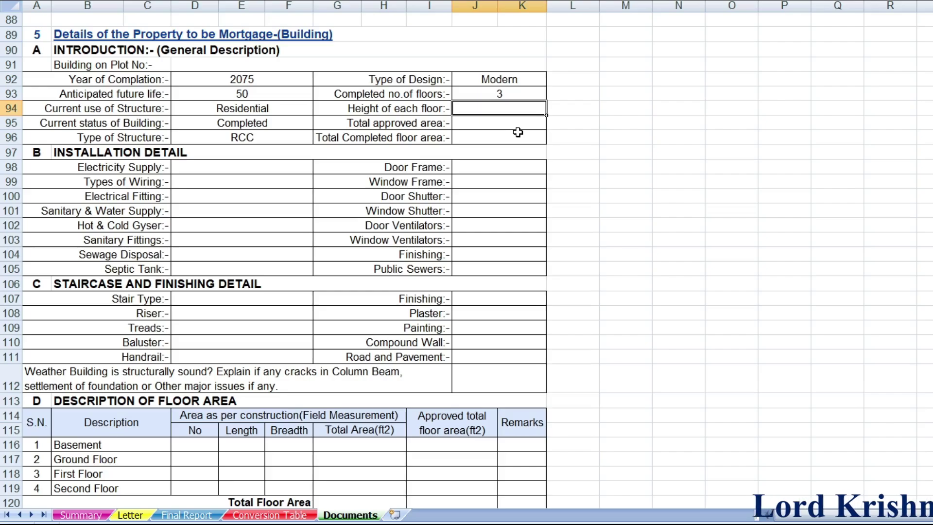
type("1")
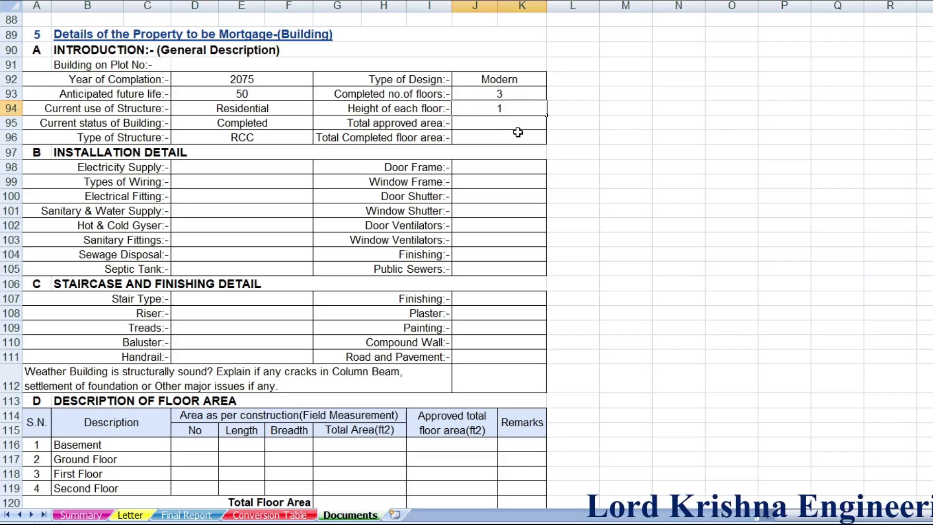
type("0'0")
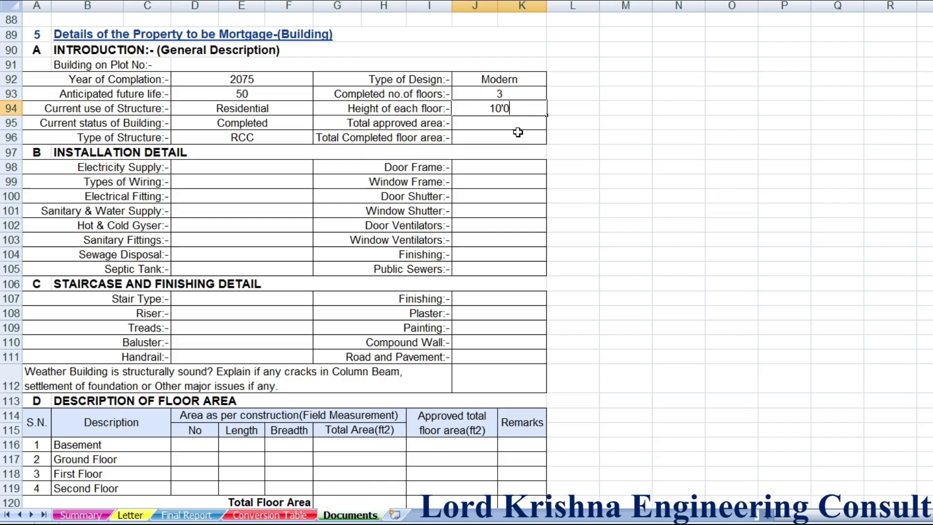
type("\"")
key("Return")
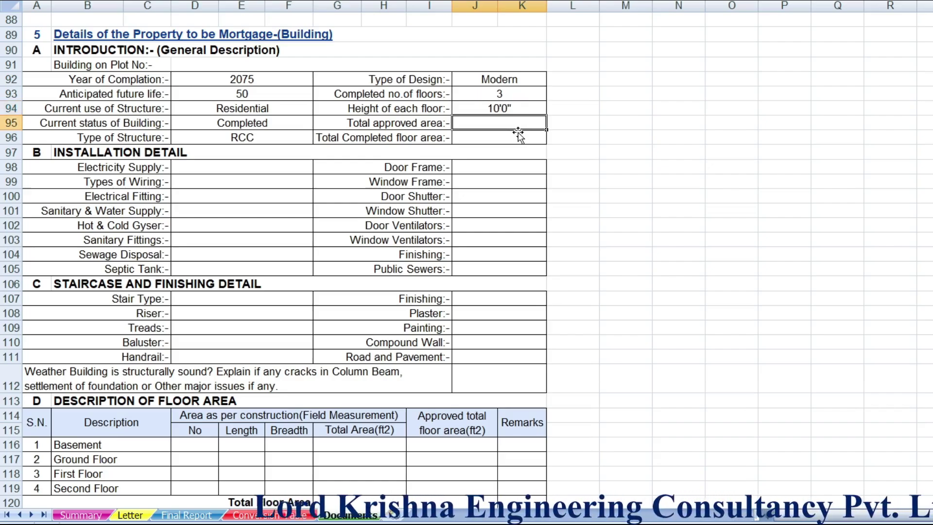
Enter 2500sq.ft as the total approved area in the general description
left_click(470, 139)
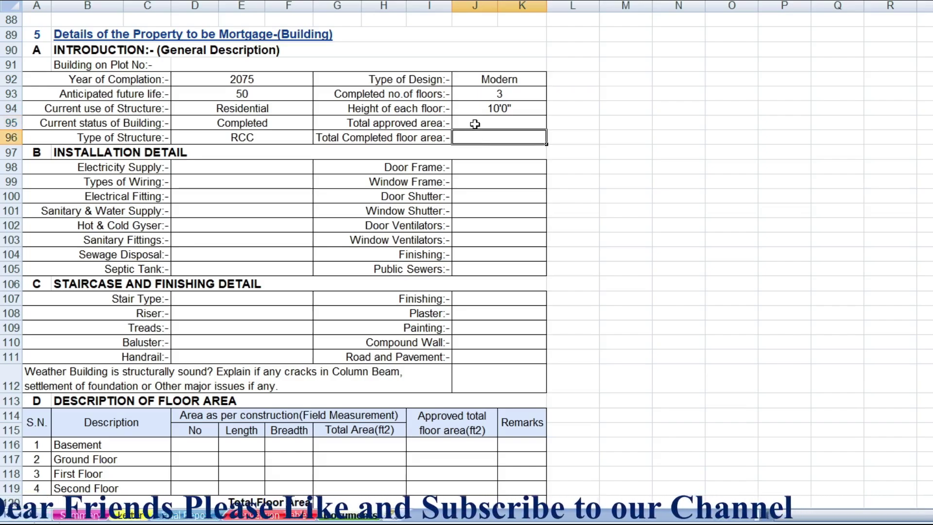
left_click(497, 125)
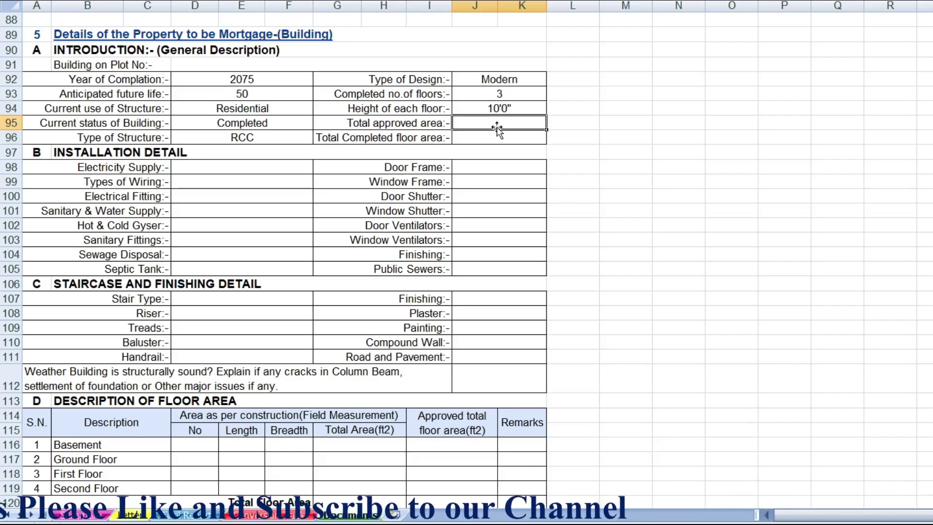
type("25")
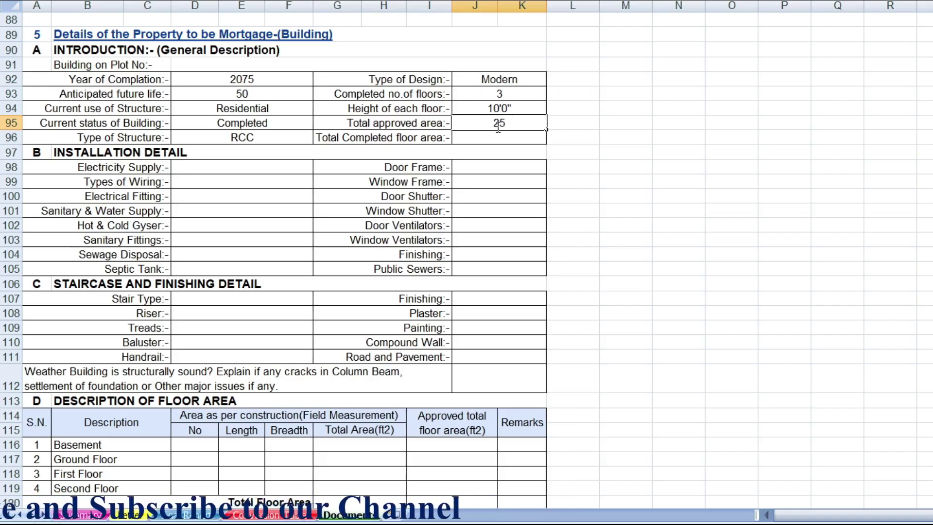
type("00s")
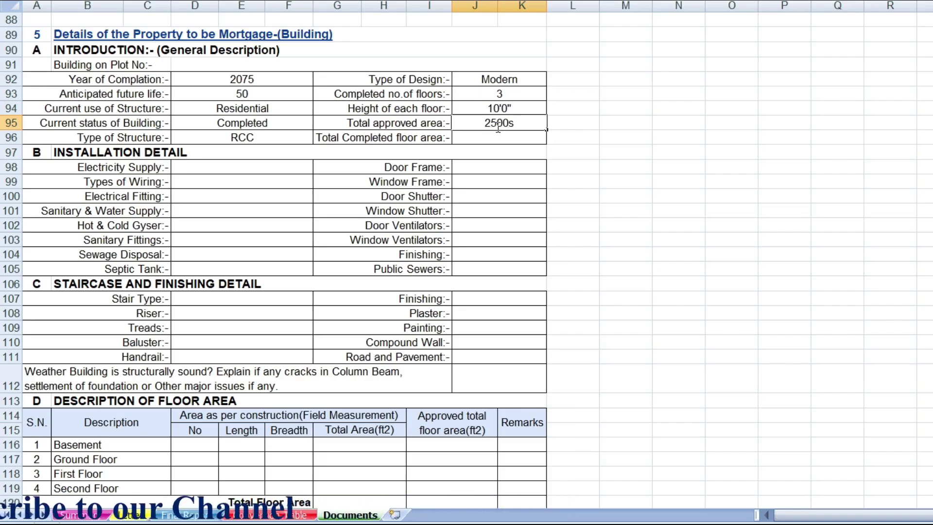
type("q.ft")
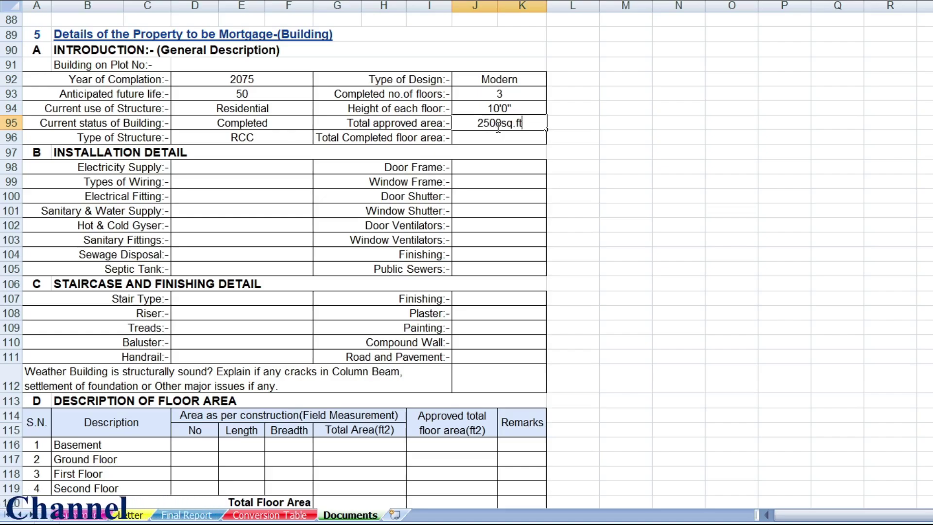
key("Return")
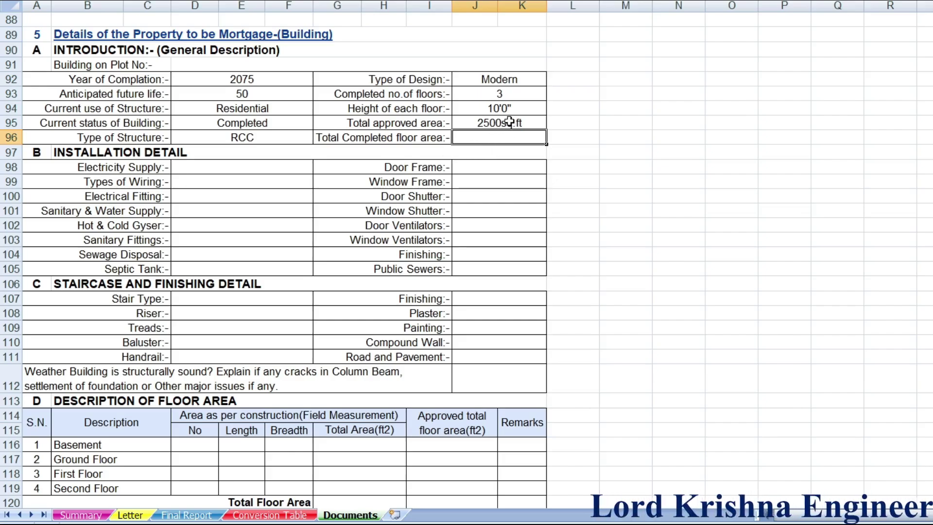
Copy the total approved area value down into the Total Completed floor area cell
left_click(495, 124)
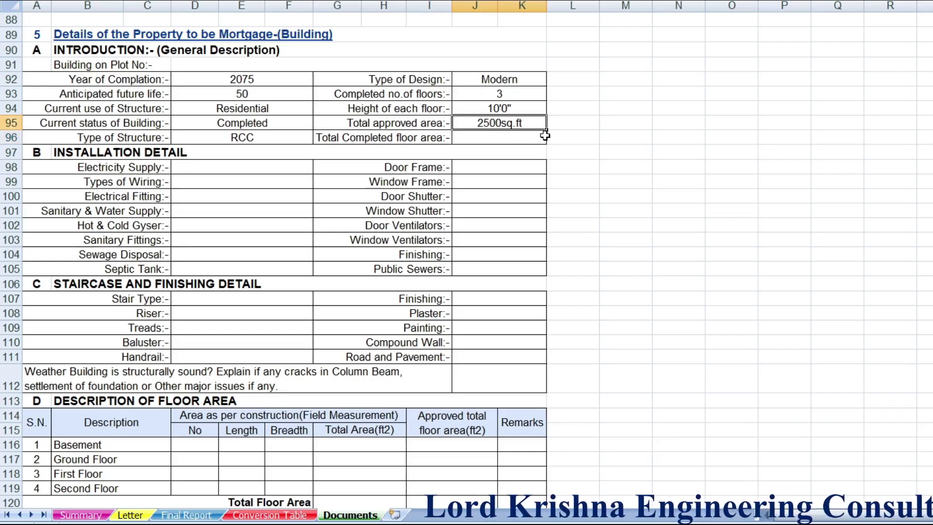
left_click_drag(545, 130, 546, 140)
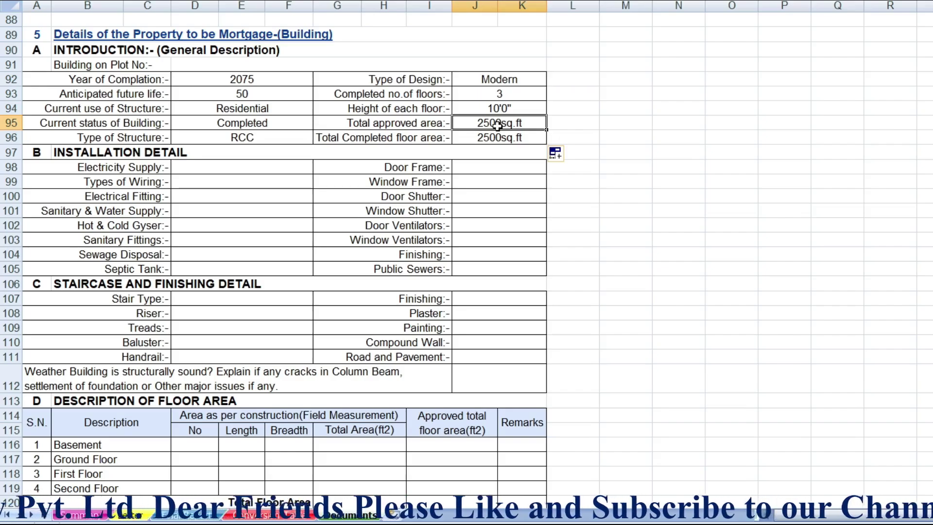
left_click(430, 128)
left_click(466, 126)
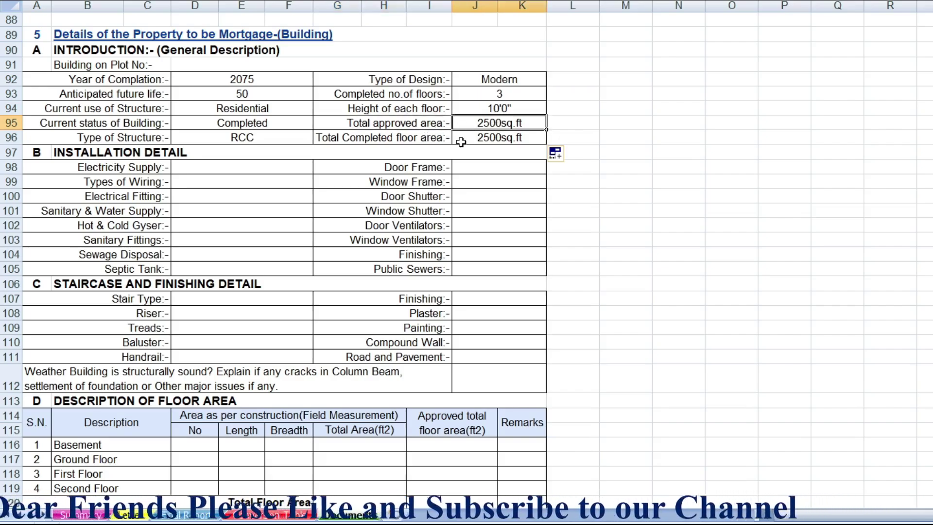
left_click(481, 137)
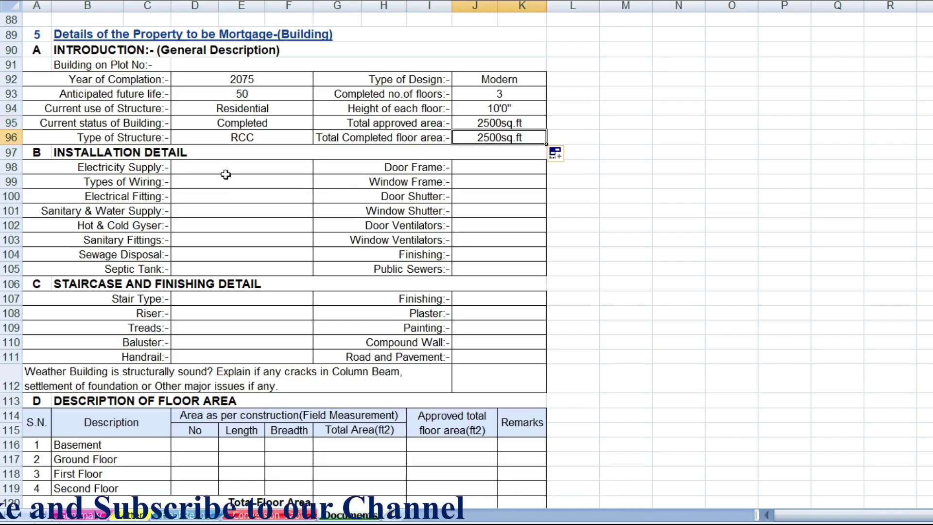
Enter Yes for Electricity Supply in the installation detail section
left_click(248, 221)
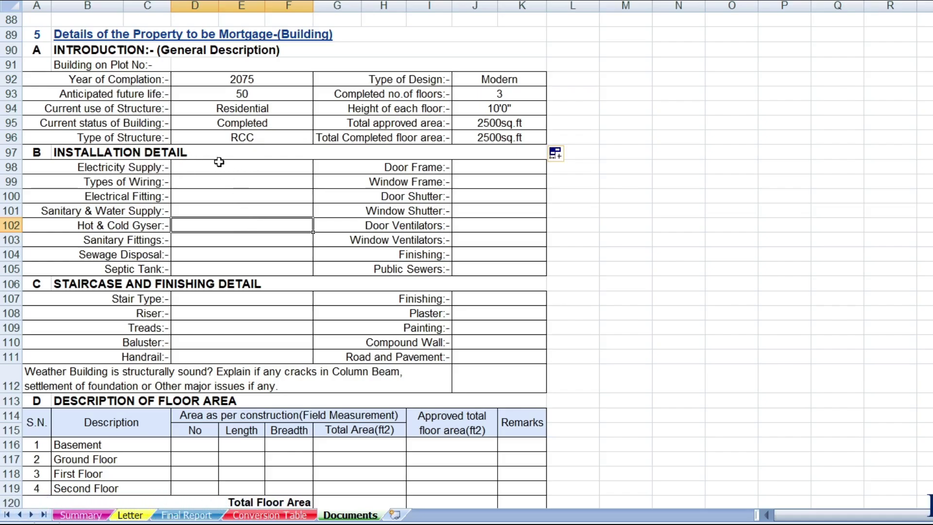
left_click(239, 167)
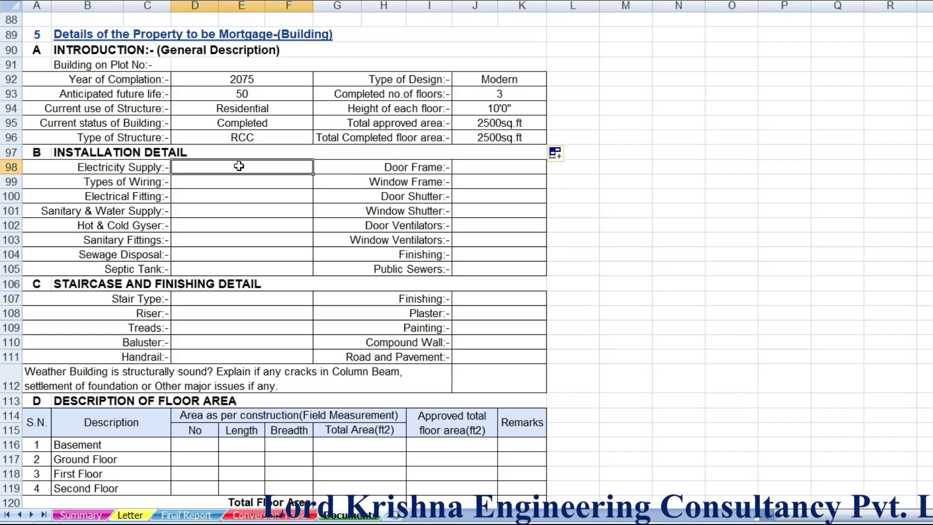
type("Yes")
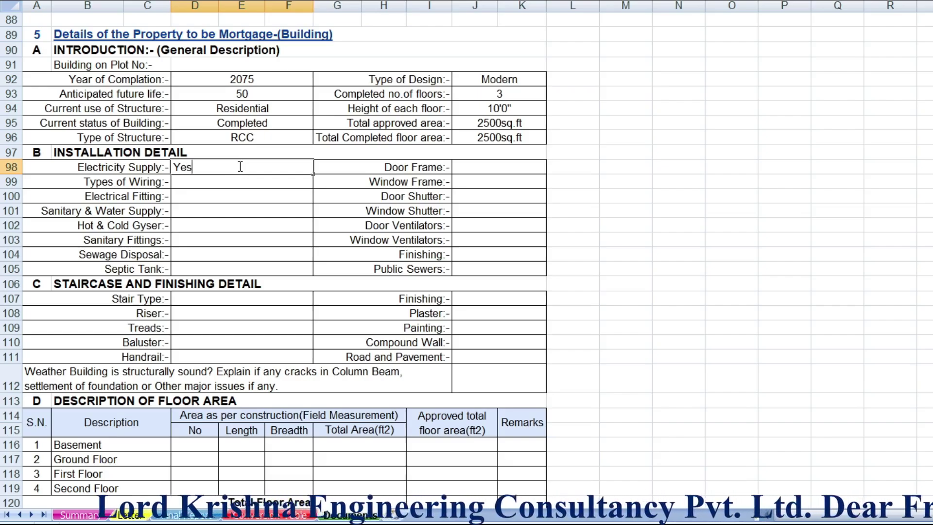
key("Return")
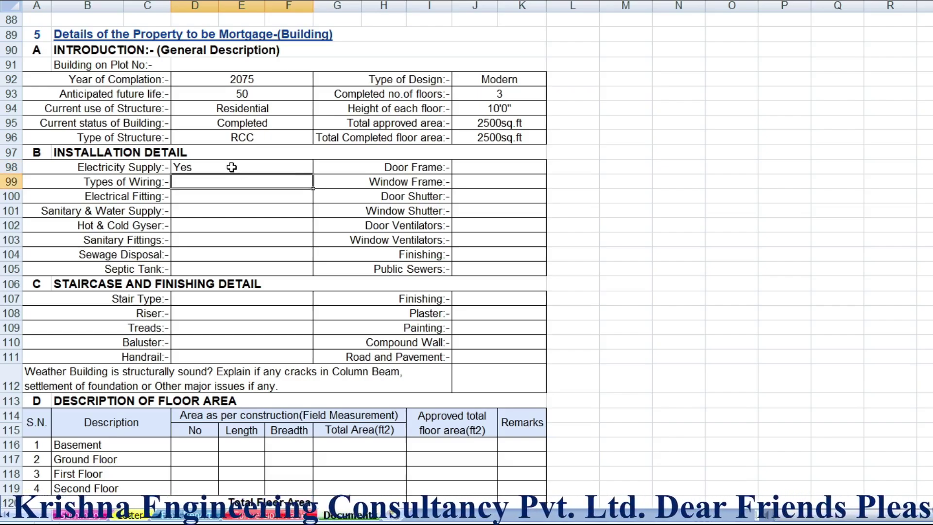
Centre the value cells from Electricity Supply down to Septic Tank, rows 98 to 105
left_click_drag(232, 168, 243, 264)
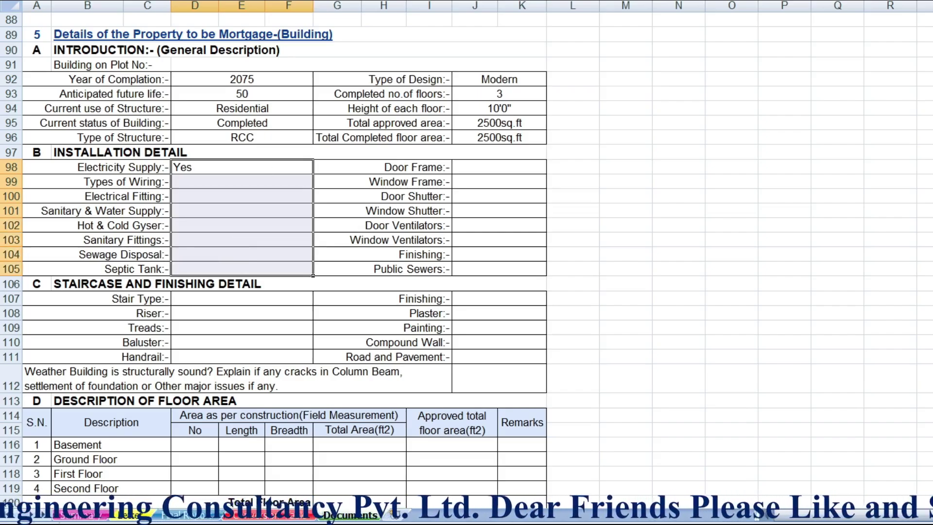
key("alt+h")
key("a")
key("c")
Enter "Concield wiring" as the type of wiring in the installation detail
left_click(246, 181)
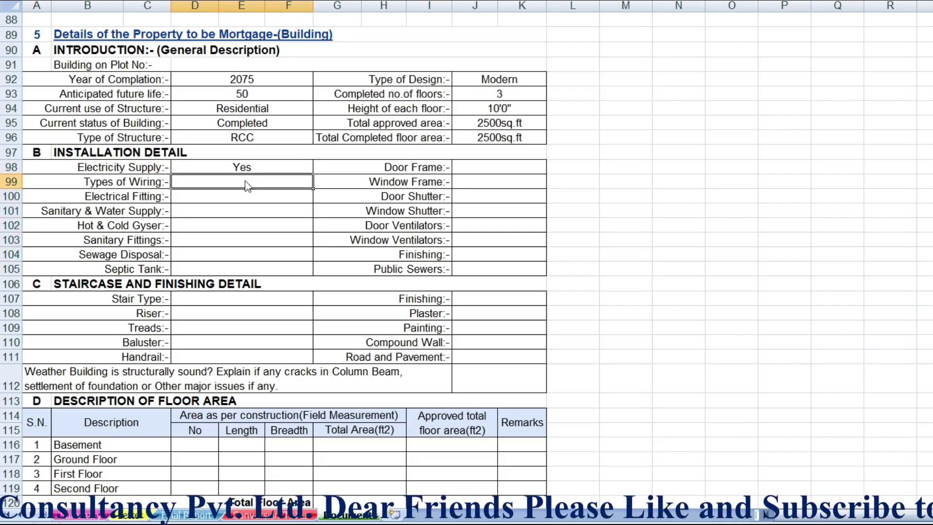
type("C")
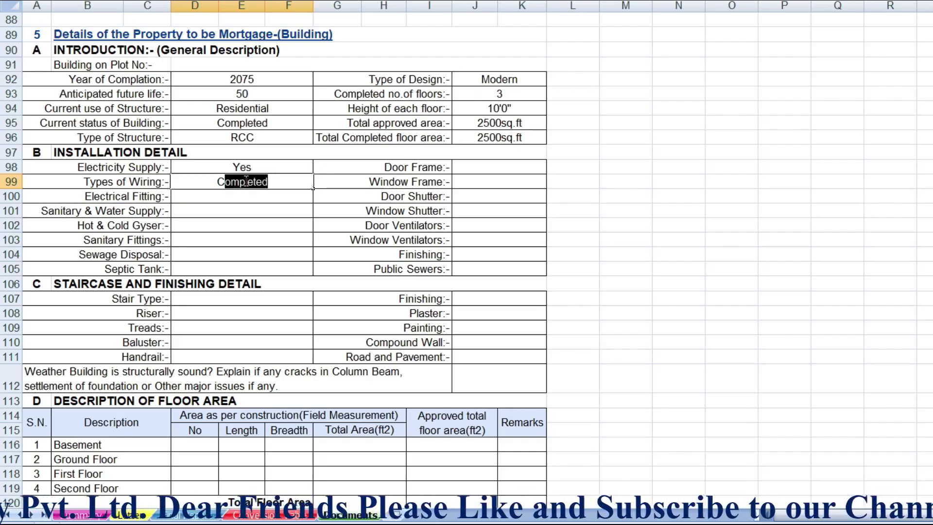
type("onci")
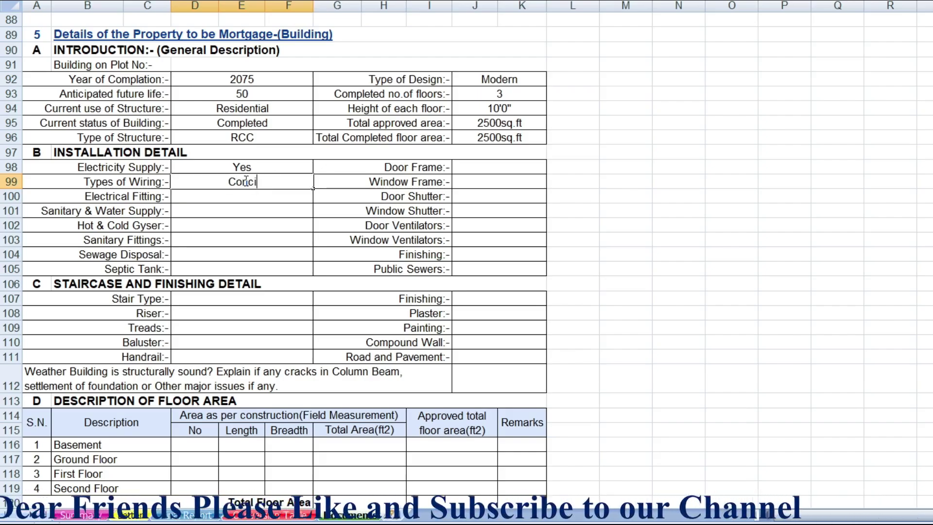
type("eld")
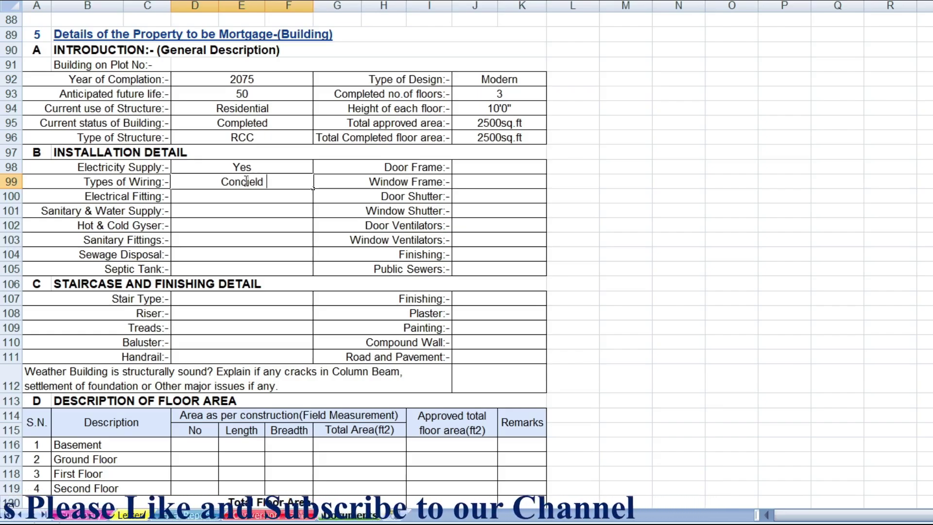
type(" wi")
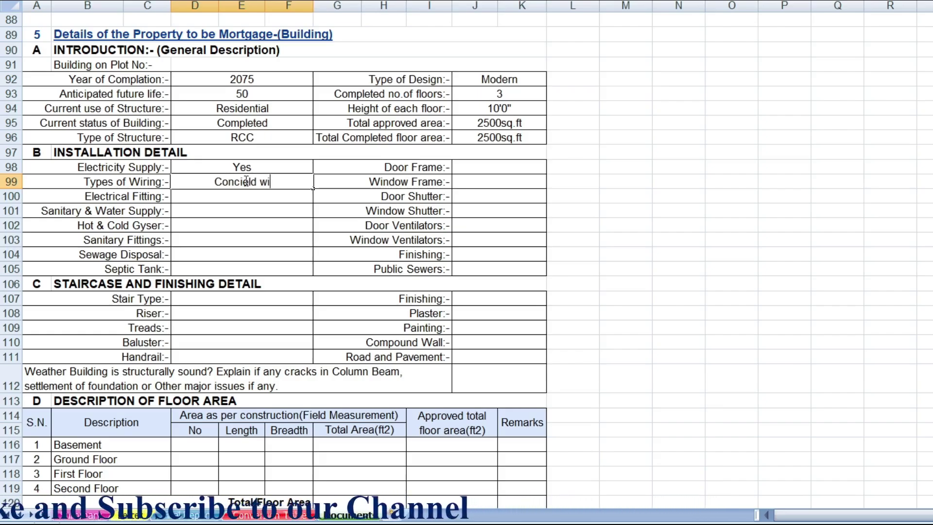
type("ring")
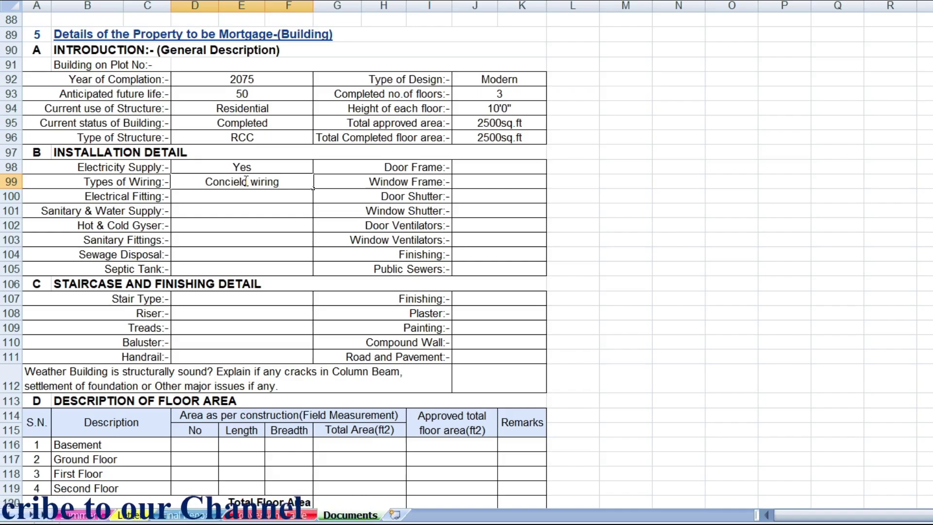
key("Return")
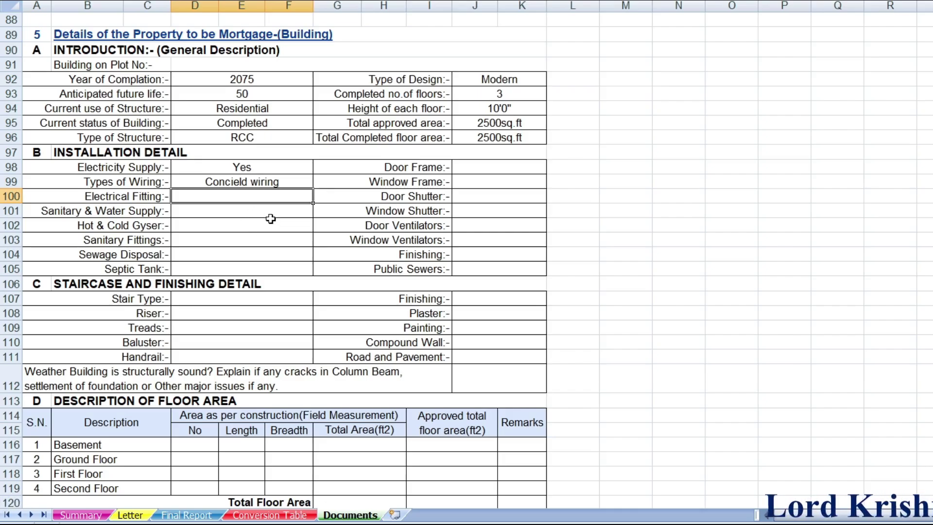
Set Electrical Fitting and Sanitary & Water Supply to Yes, and Hot & Cold Gyser to No
type("Yes")
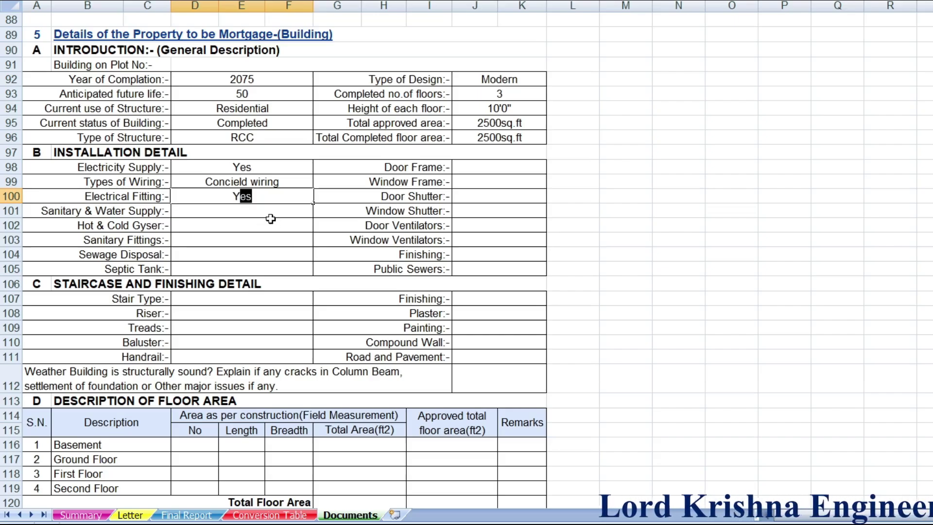
key("Return")
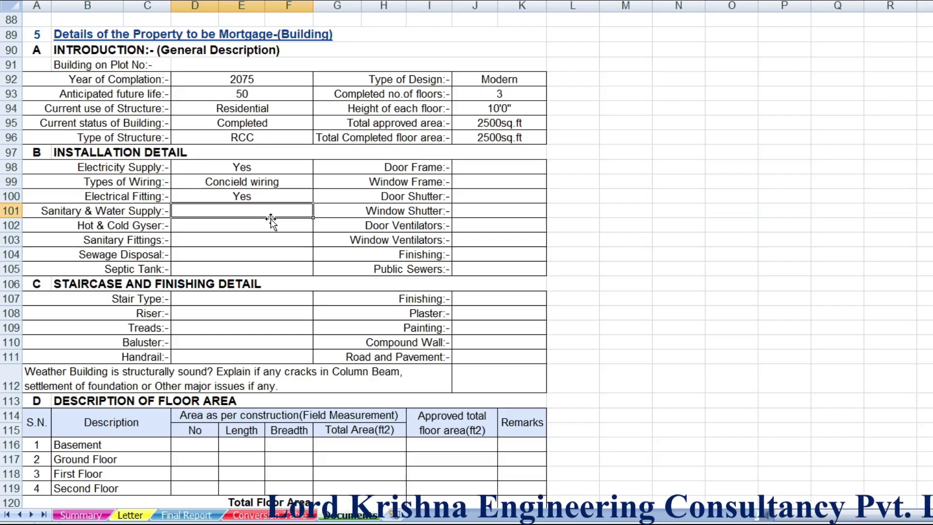
type("Yes")
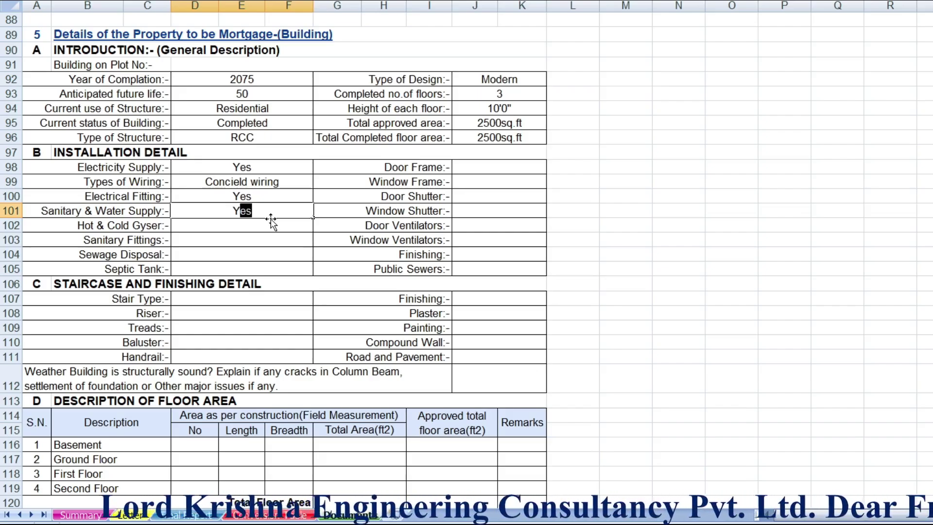
key("Return")
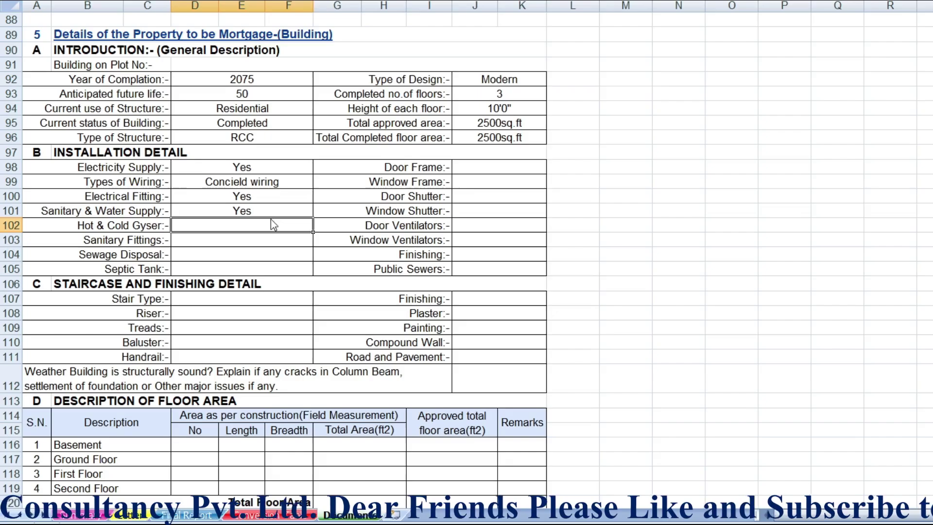
type("No")
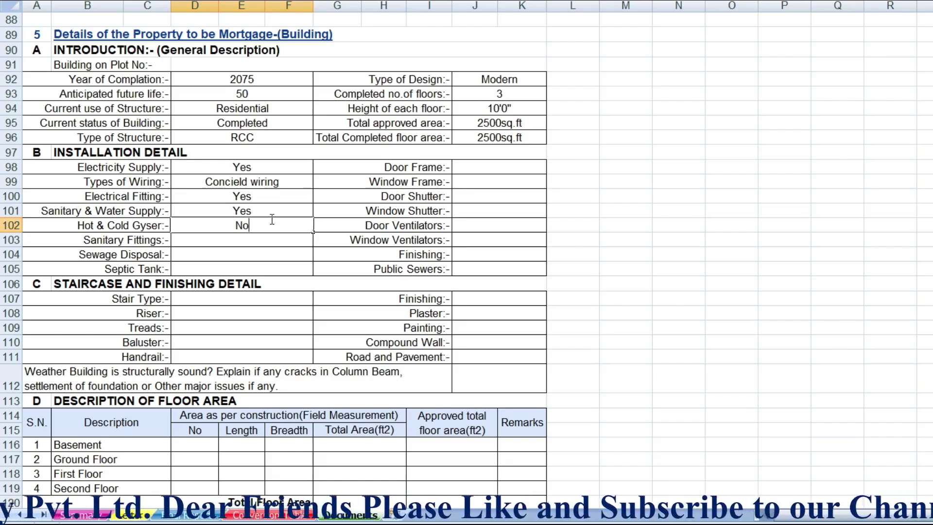
key("Return")
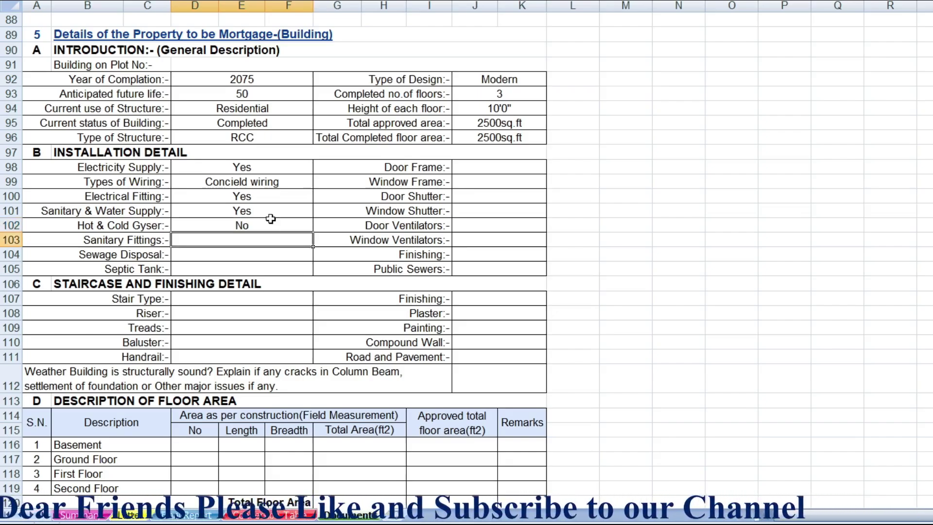
Enter Yes for Sanitary Fittings, Sewage Disposal and Septic Tank in the installation detail
type("Yes")
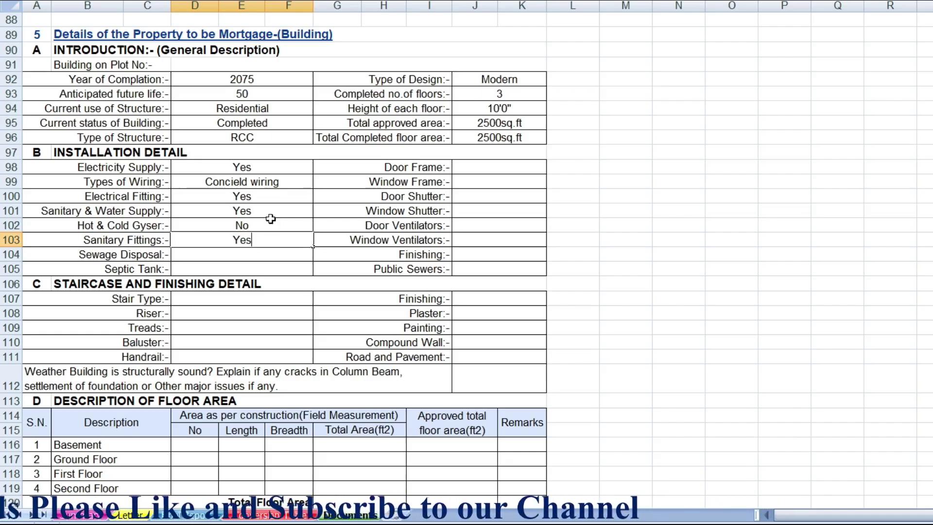
key("Return")
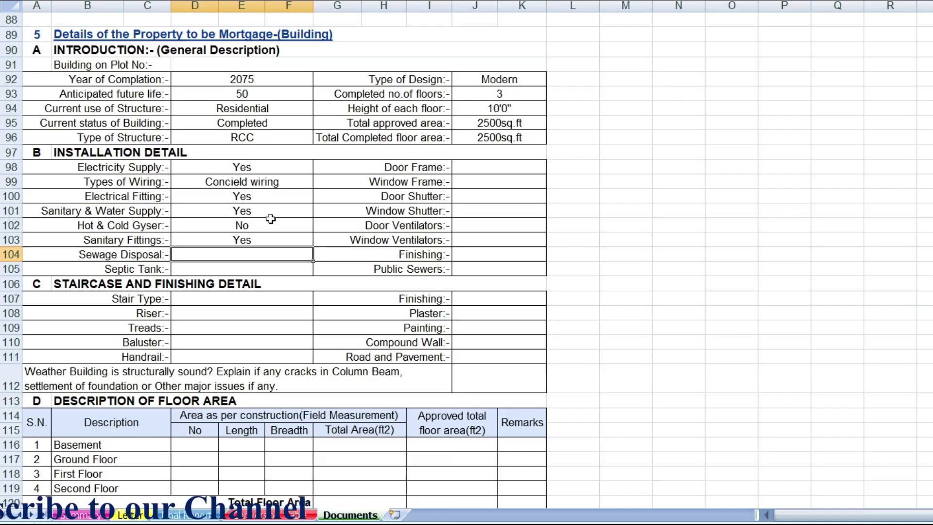
type("Y")
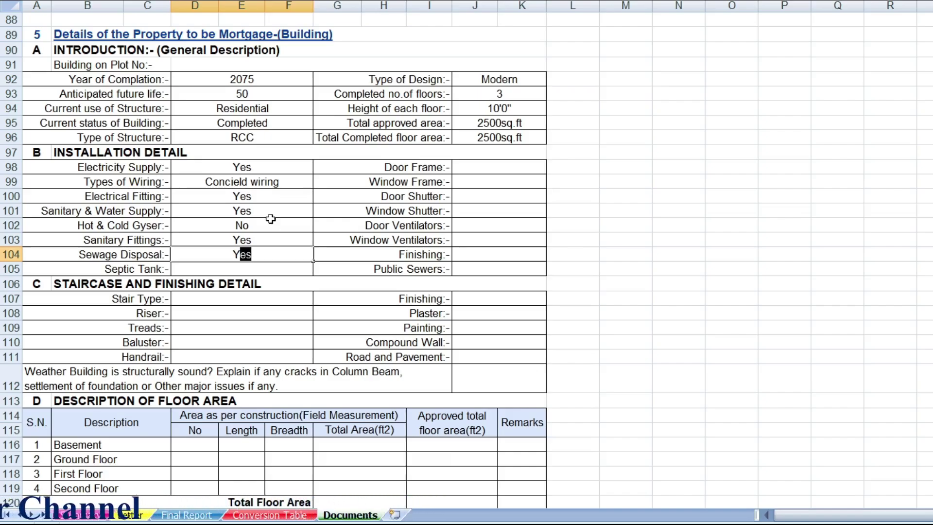
key("Return")
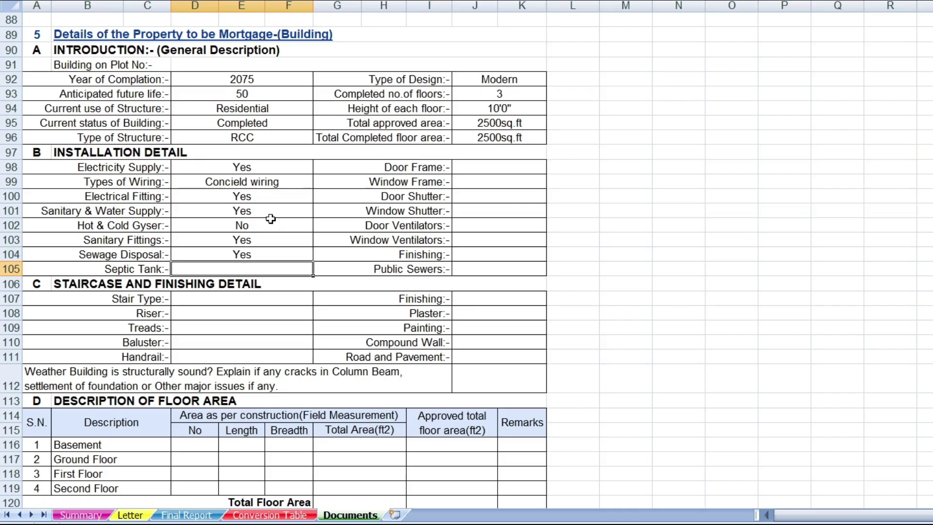
type("Y")
key("Return")
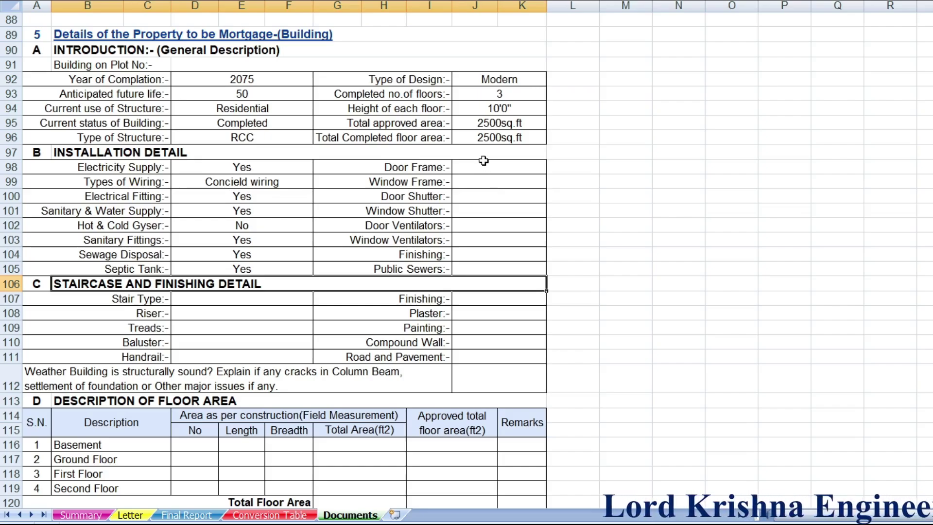
Enter "Wooden" for Door Frame and copy it down to Window Frame in the installation detail
left_click(503, 164)
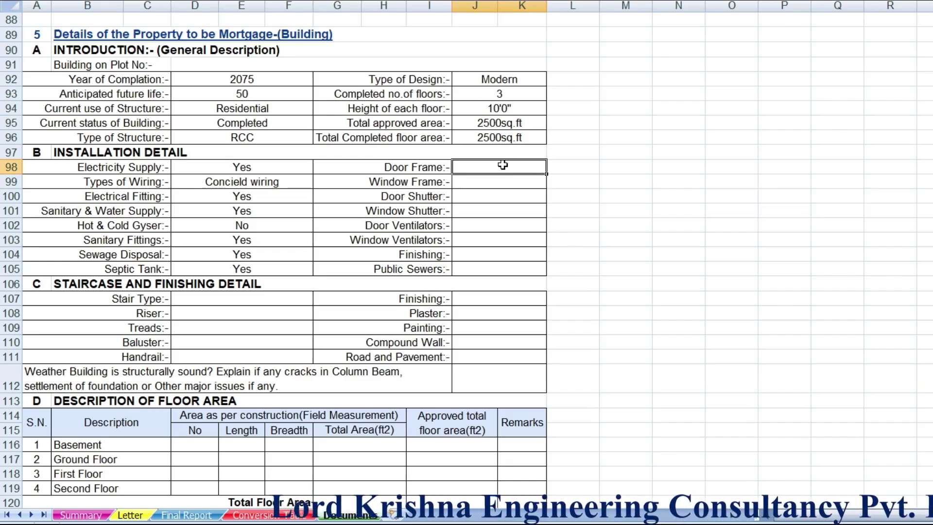
type("W")
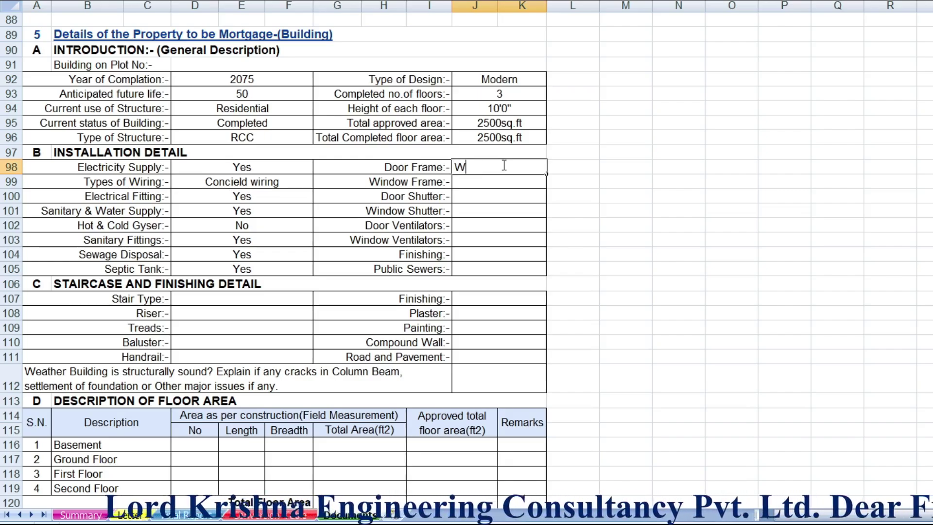
type("ooden")
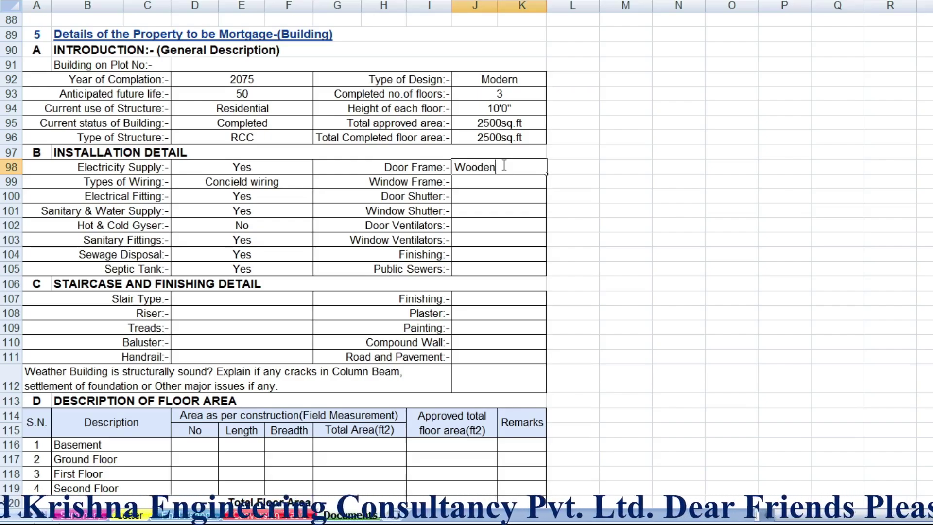
key("Return")
left_click(502, 165)
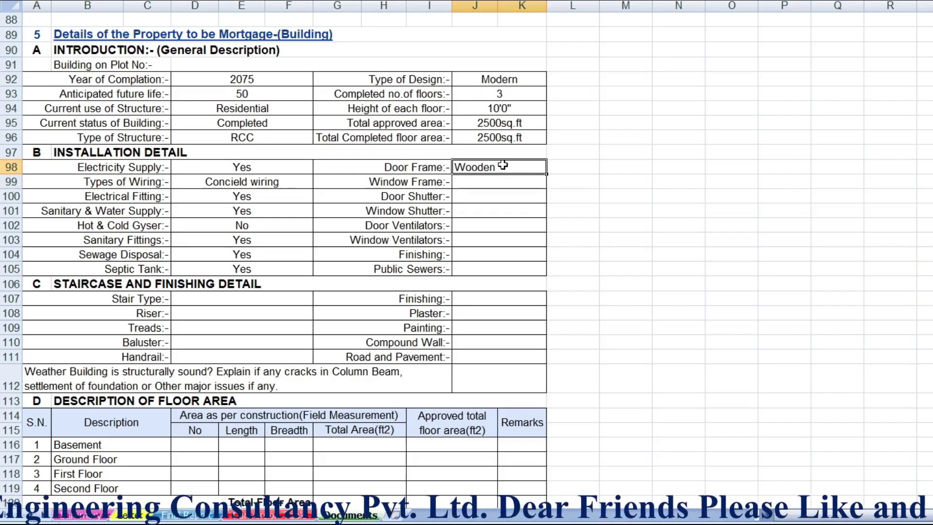
left_click_drag(547, 175, 547, 188)
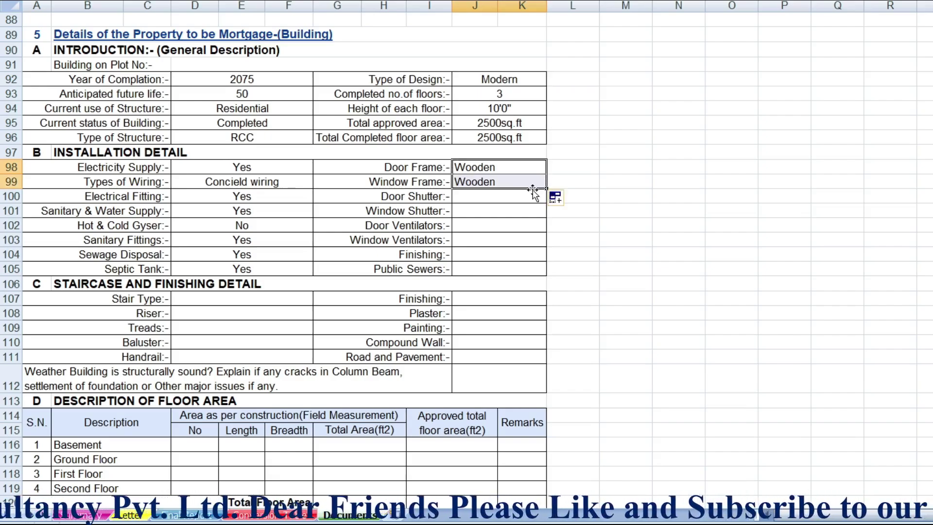
Enter "Plywood" for Door Shutter and copy it down to Window Shutter
left_click(483, 198)
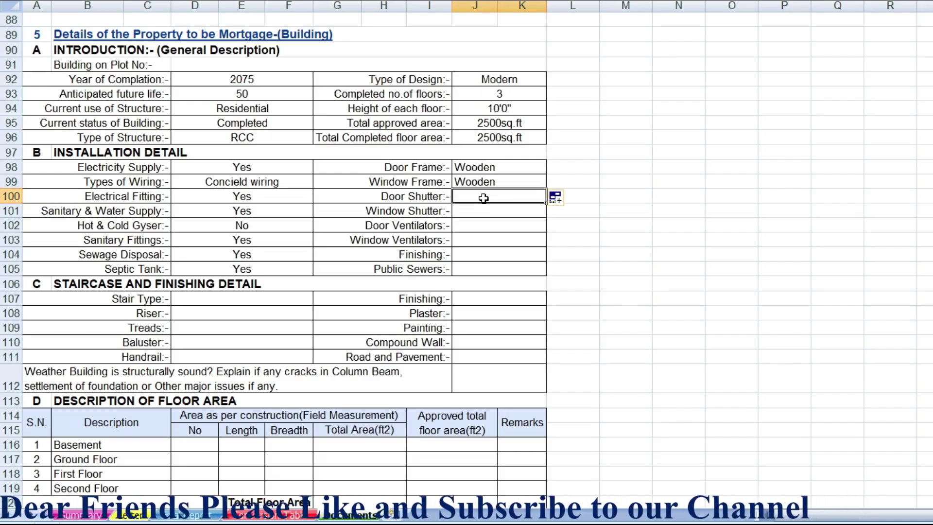
type("Ply")
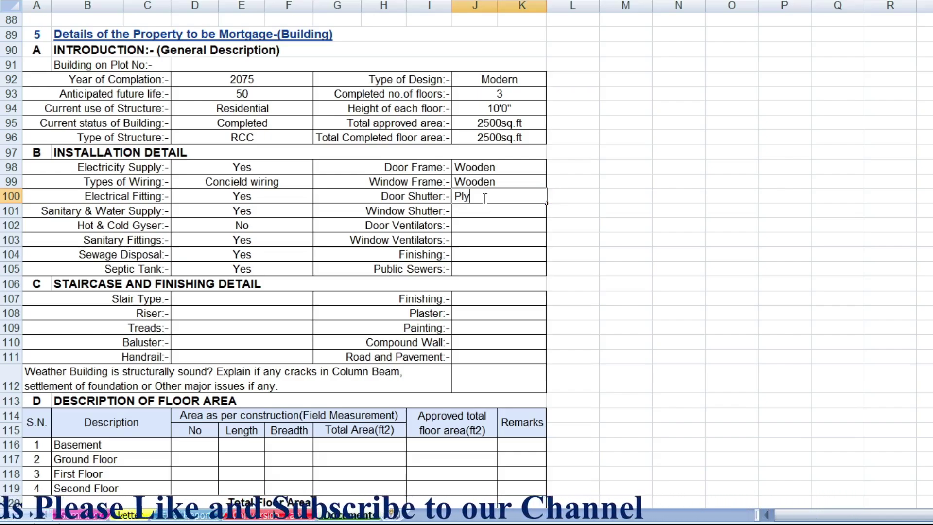
type("wood")
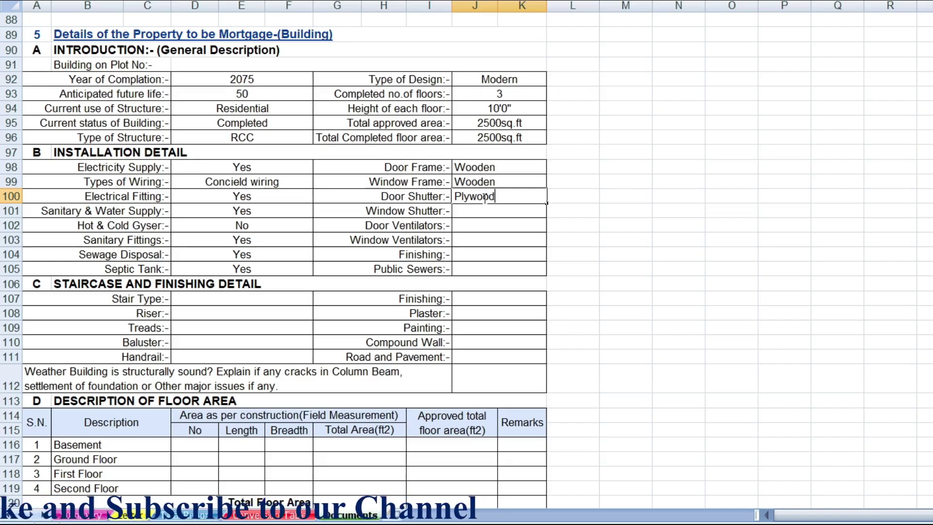
key("Return")
left_click(491, 195)
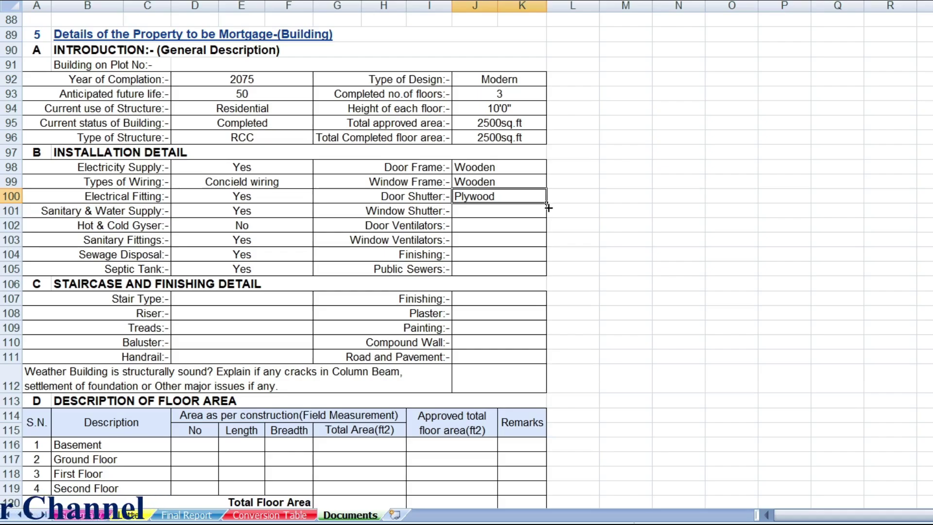
left_click_drag(547, 203, 548, 215)
Set Door Ventilators to No, Window Ventilators and Finishing to Yes, and Public Sewers to No in the installation detail
left_click(486, 224)
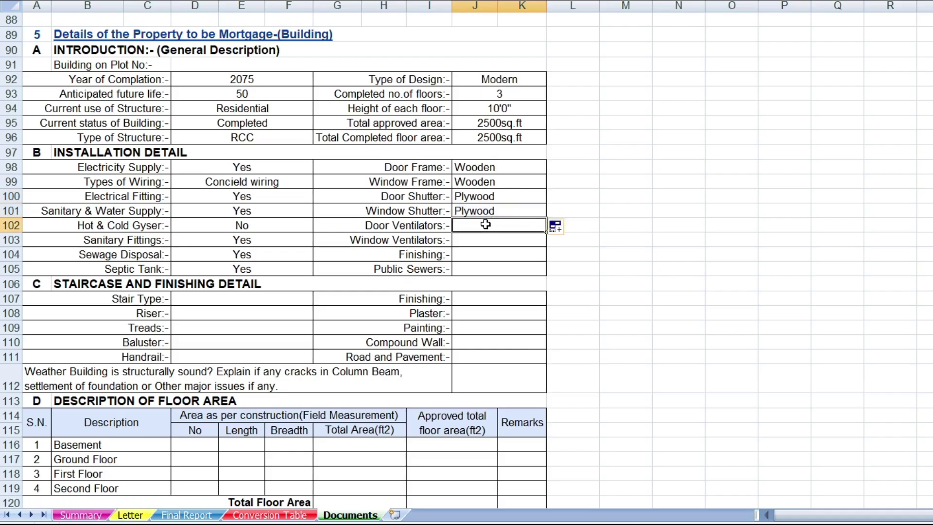
type("No")
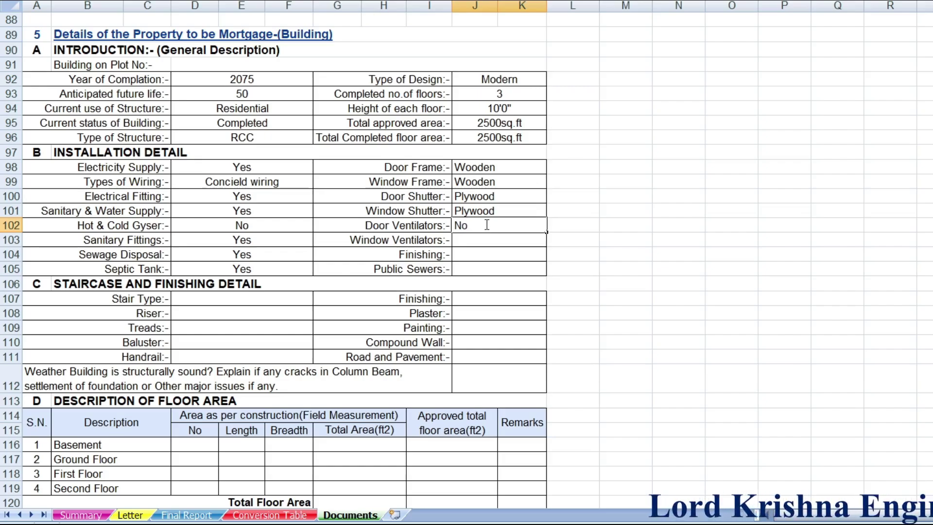
key("Return")
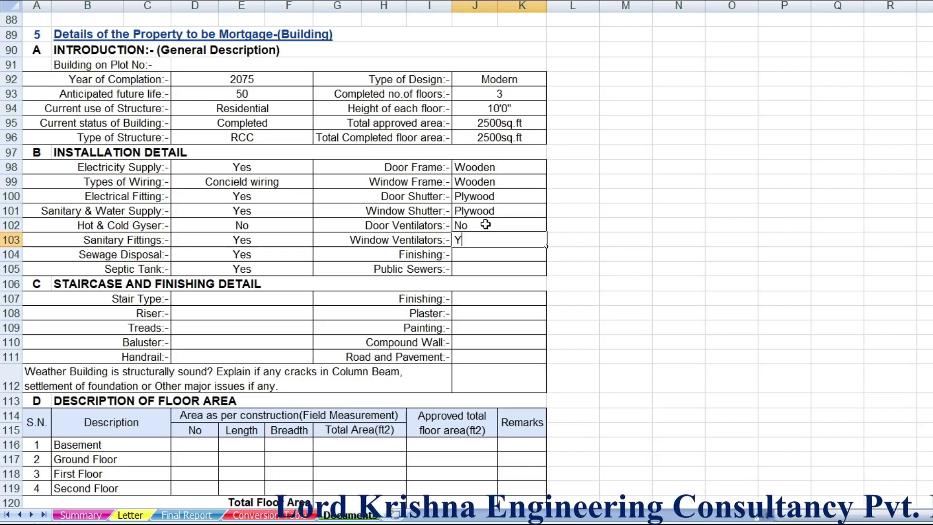
type("Yes")
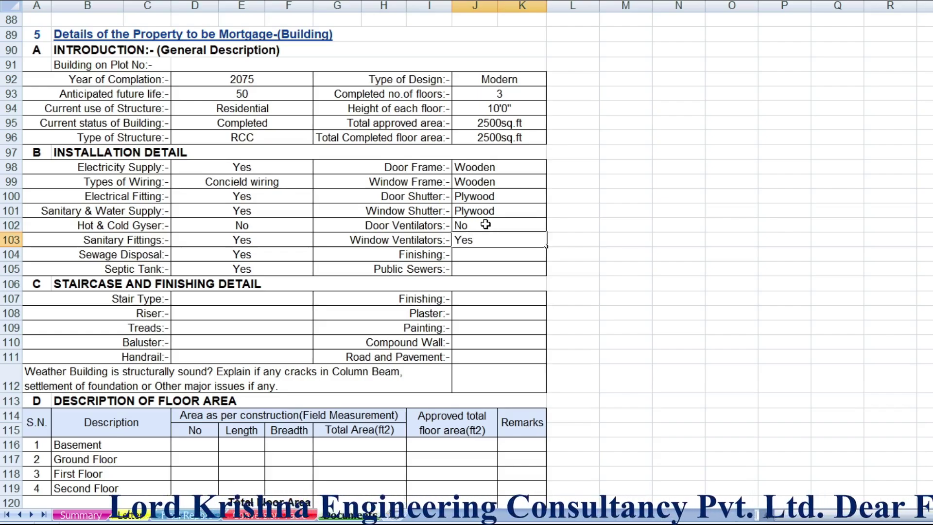
key("Return")
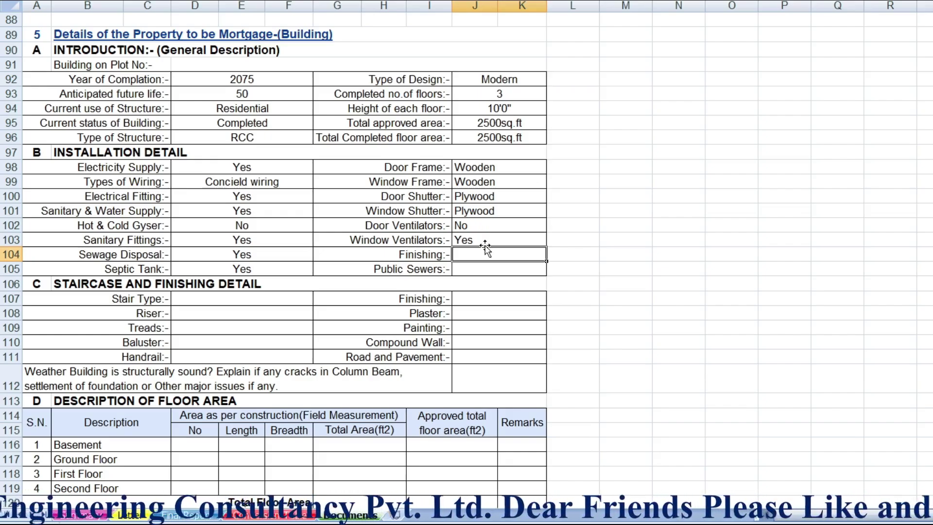
type("Yes")
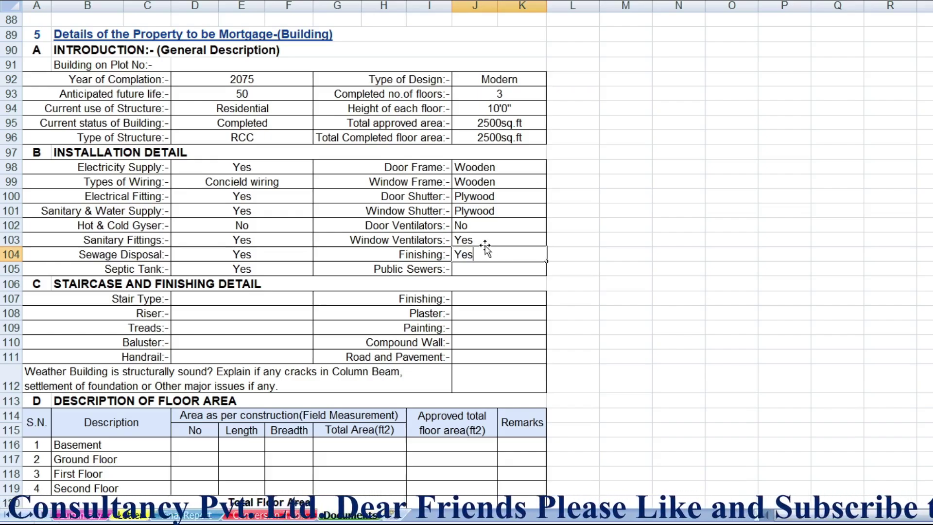
key("Return")
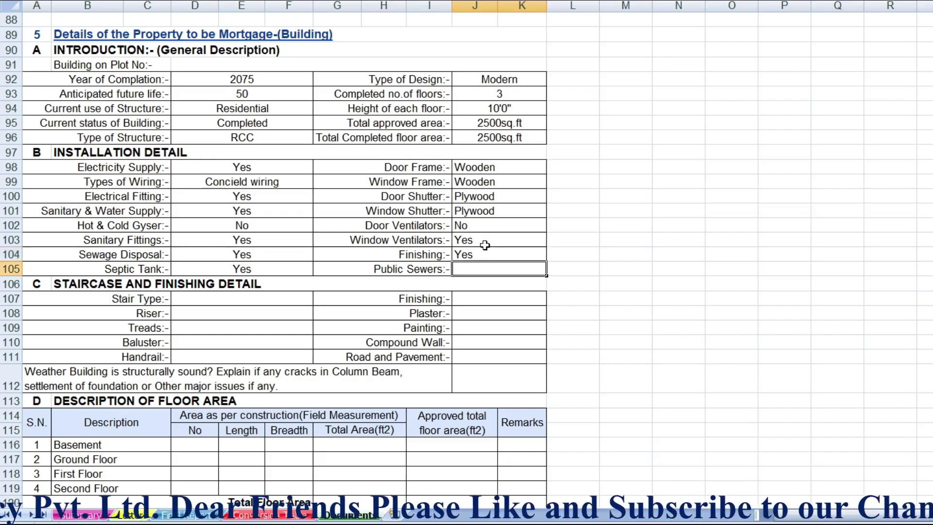
type("No")
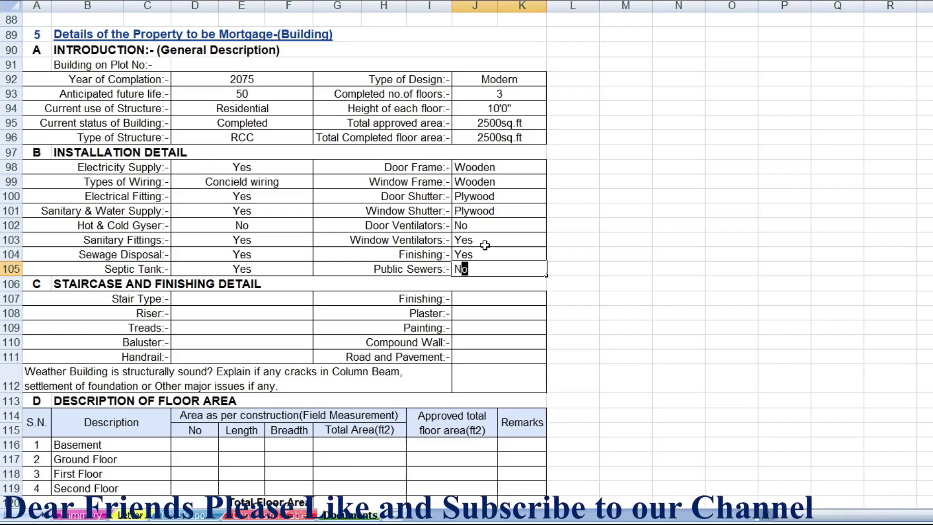
key("Return")
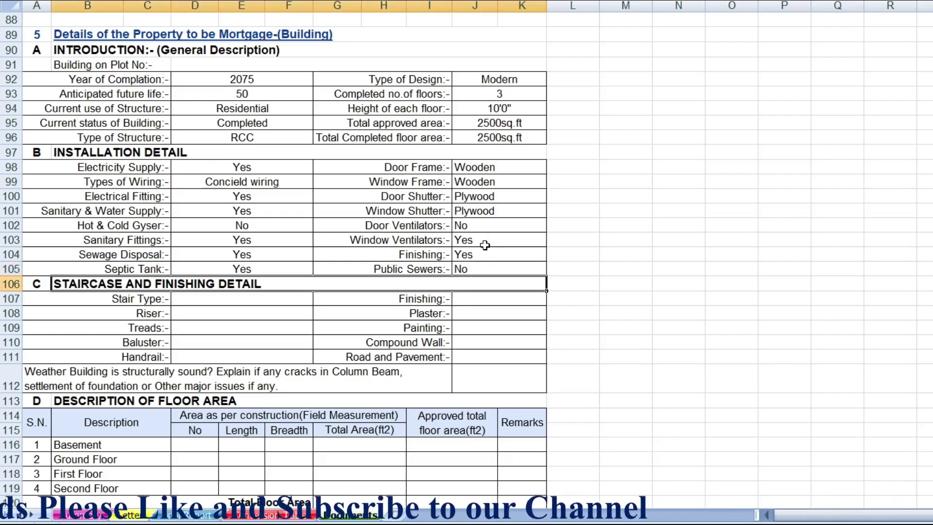
Centre the value cells from Door Frame down to Public Sewers, rows 98 to 105
left_click_drag(475, 167, 499, 270)
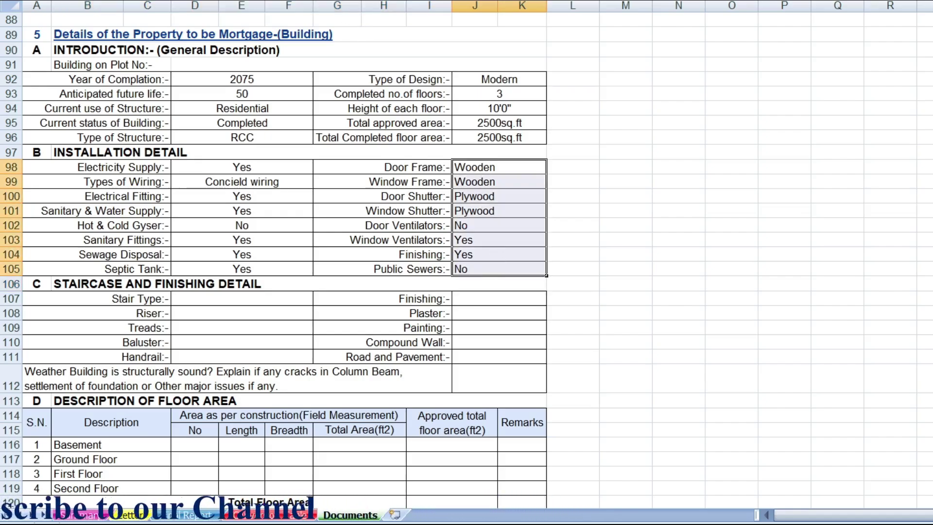
left_click(308, 1)
Enter "Dglegged" as the stair type in the staircase and finishing detail
scroll(359, 201, "down", 2)
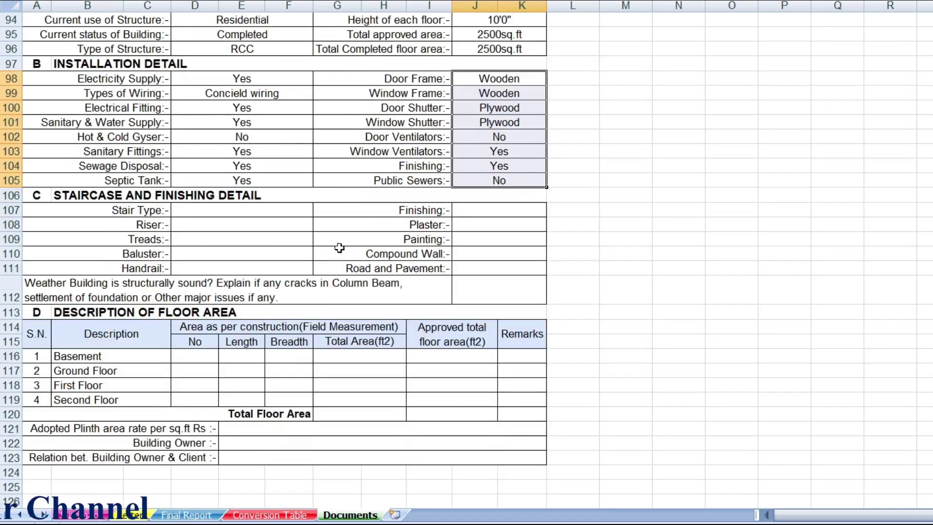
left_click(216, 215)
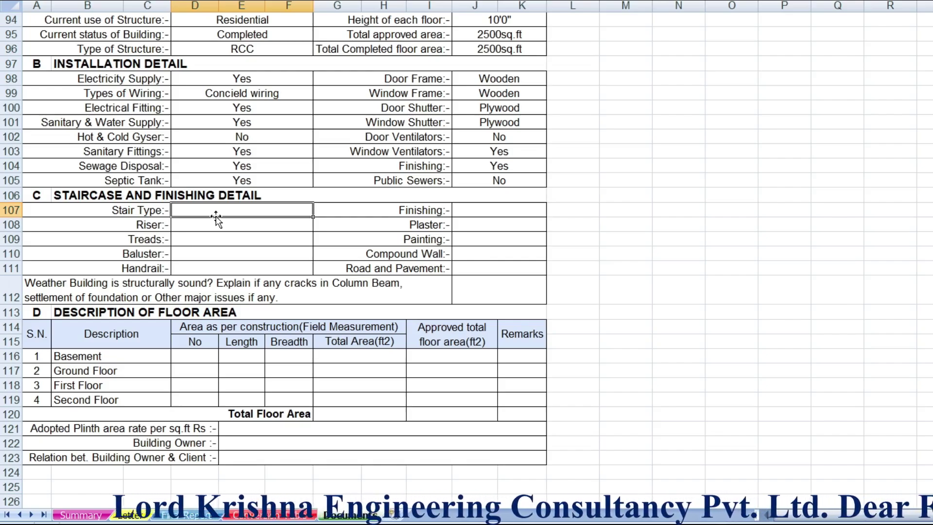
type("D")
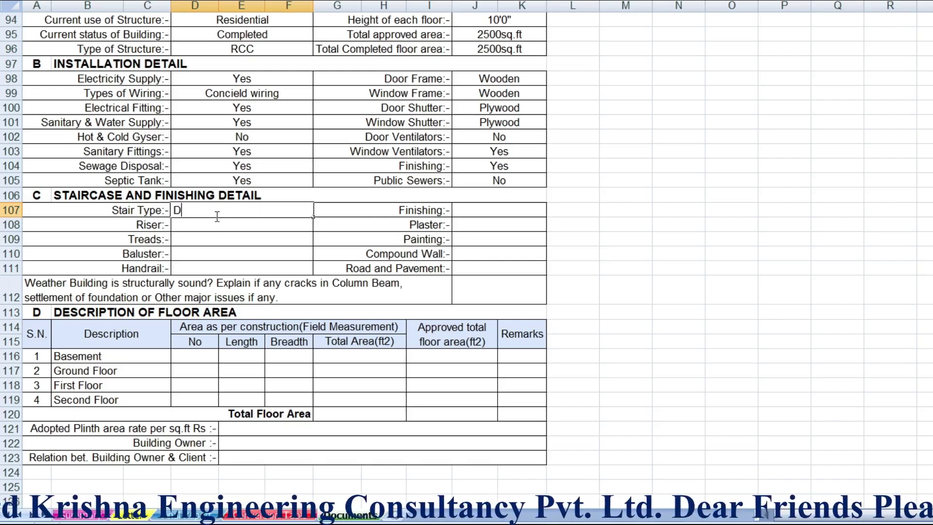
type("glegg")
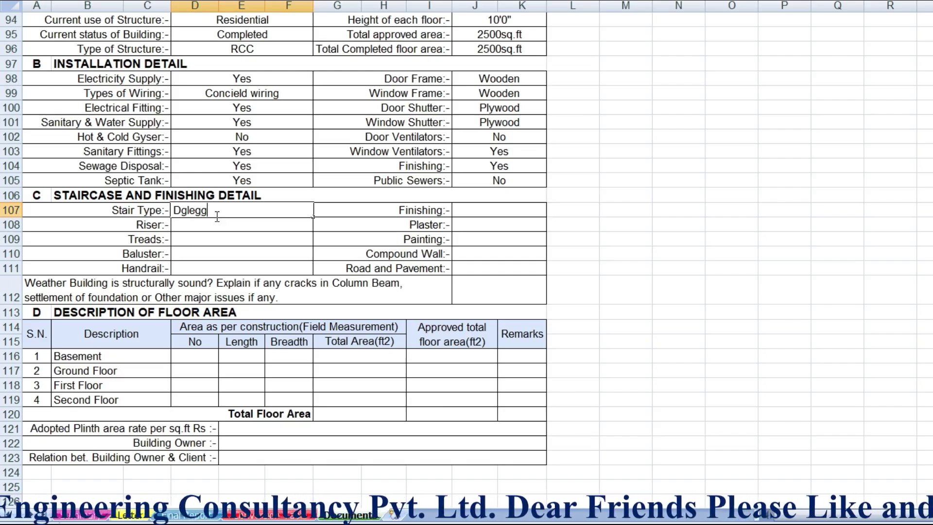
type("ed")
key("Return")
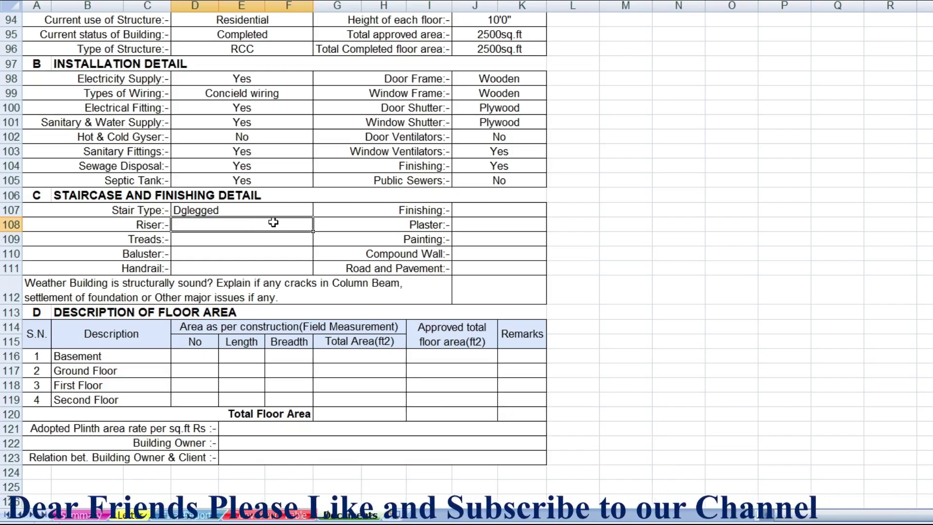
Set Riser to 7", Treads to 10", and both Baluster and Handrail to Yes
type("7\"")
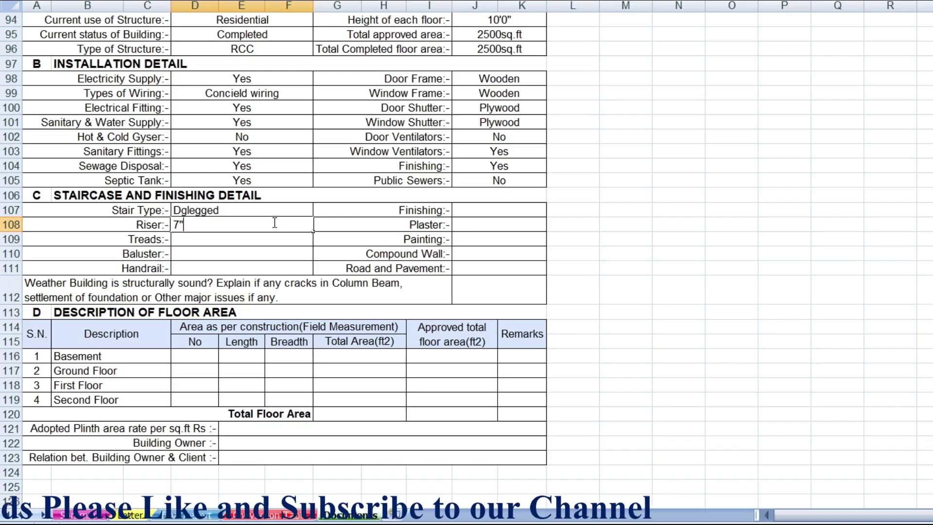
key("Return")
type("10\"")
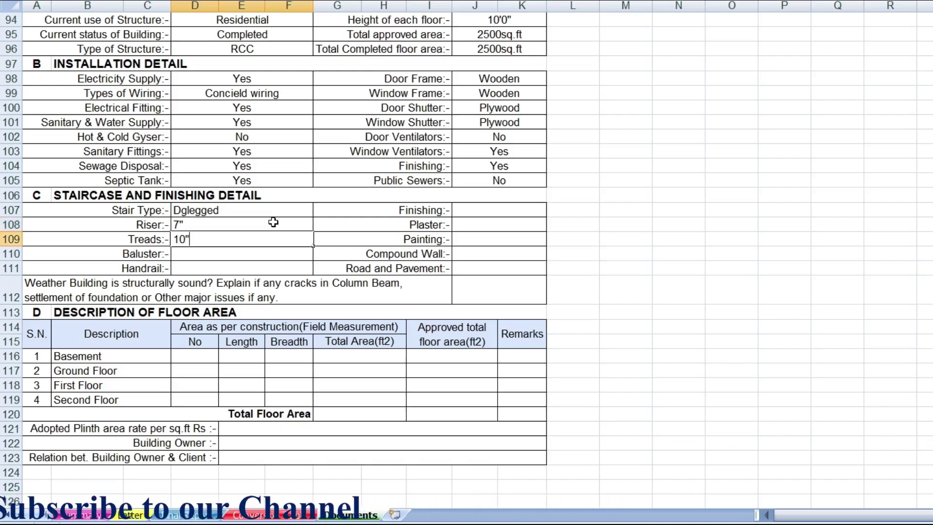
key("Return")
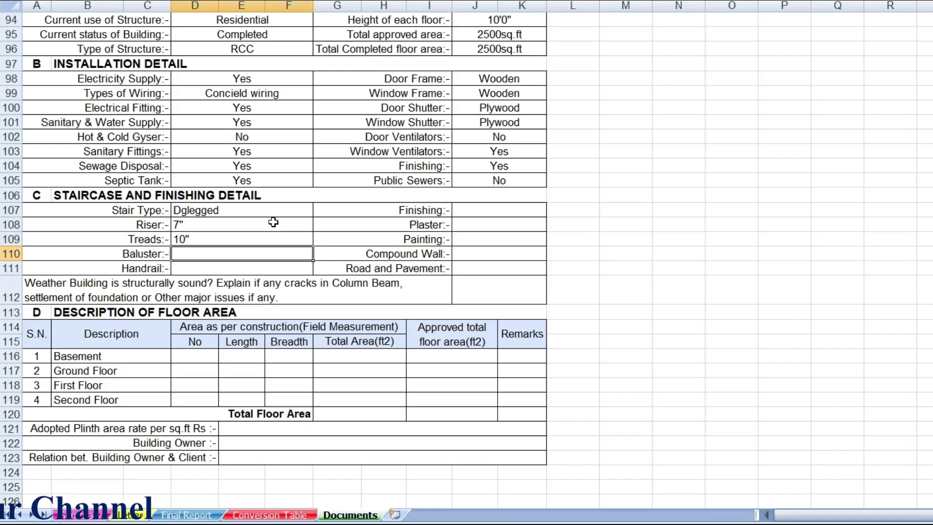
type("Y")
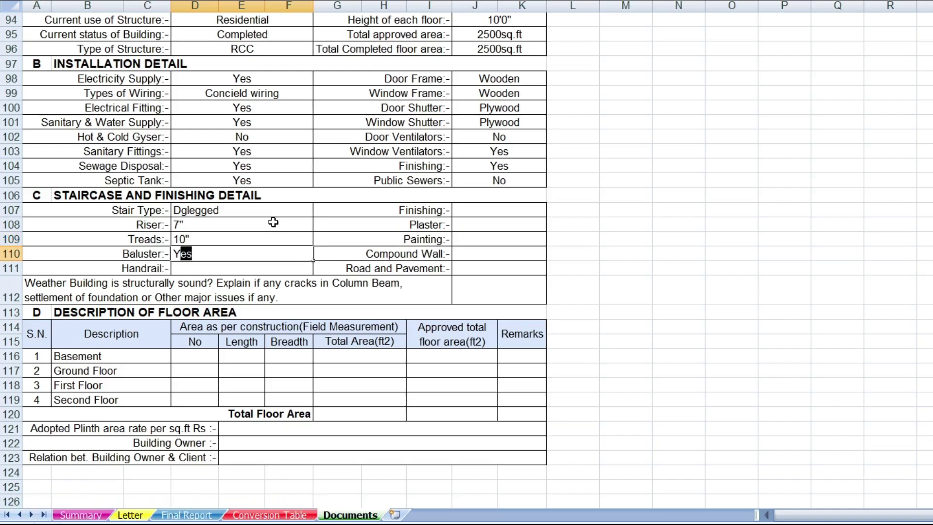
key("Return")
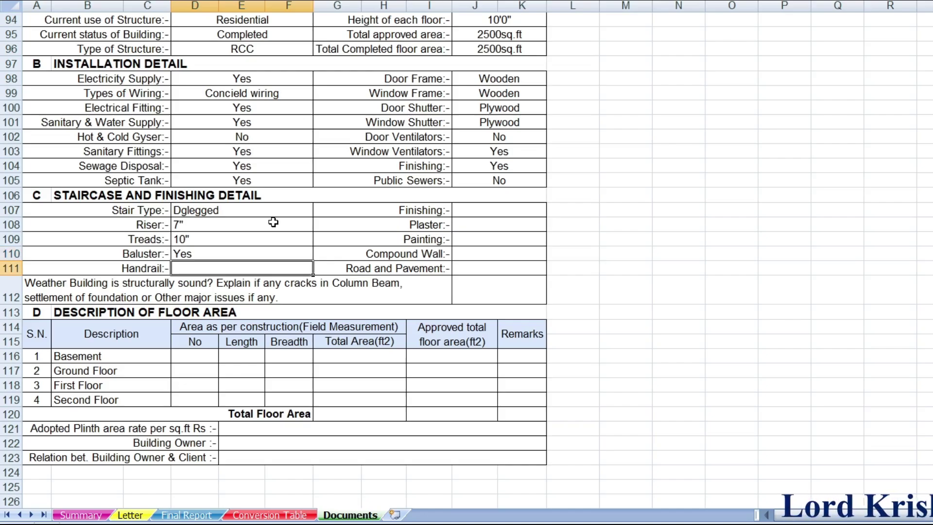
type("Yes")
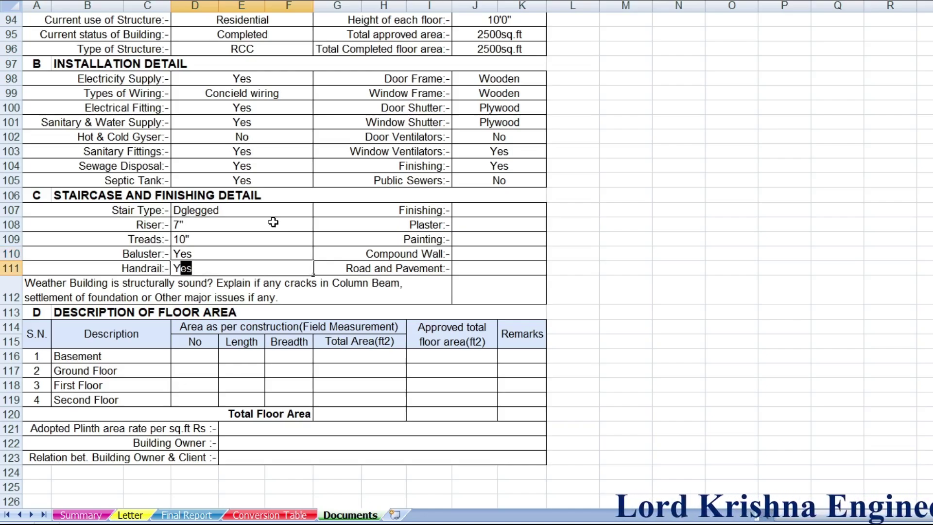
key("Return")
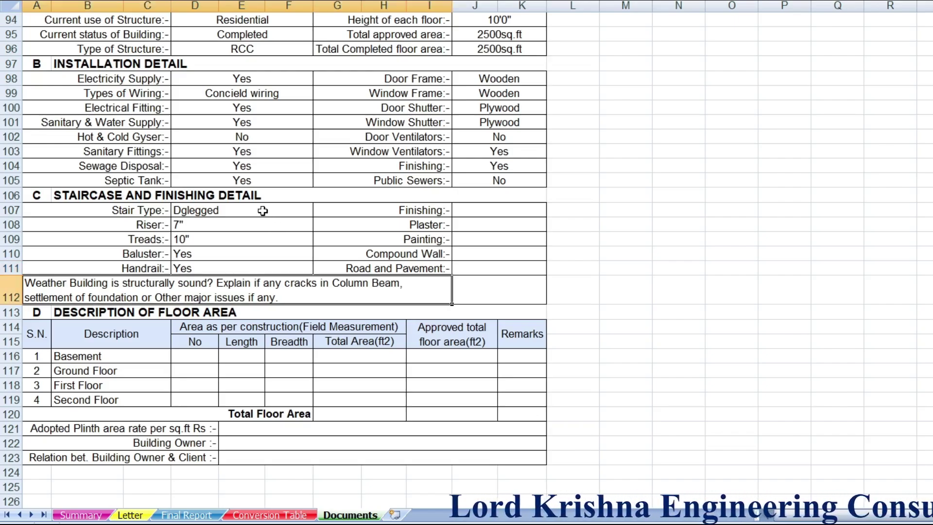
Centre the value cells from Stair Type down to Handrail, rows 107 to 111
left_click_drag(262, 209, 265, 270)
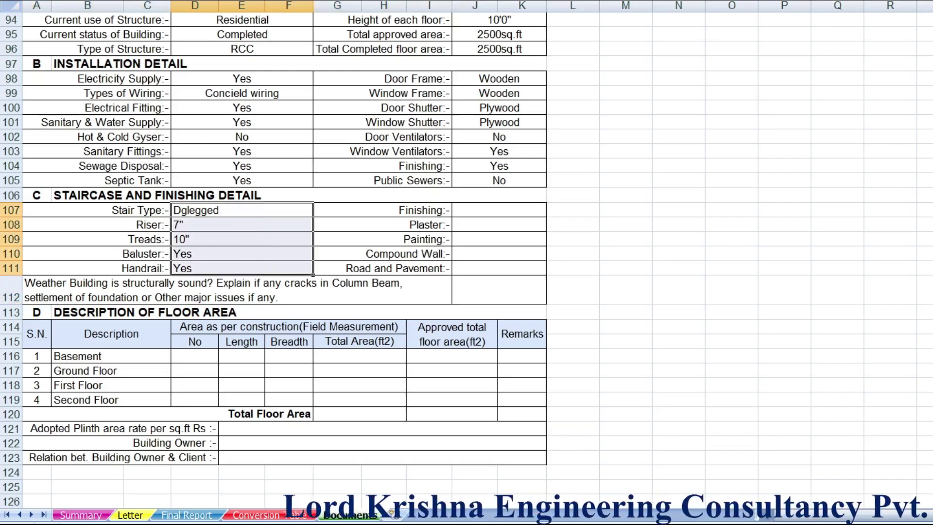
key("alt+h")
key("a")
key("c")
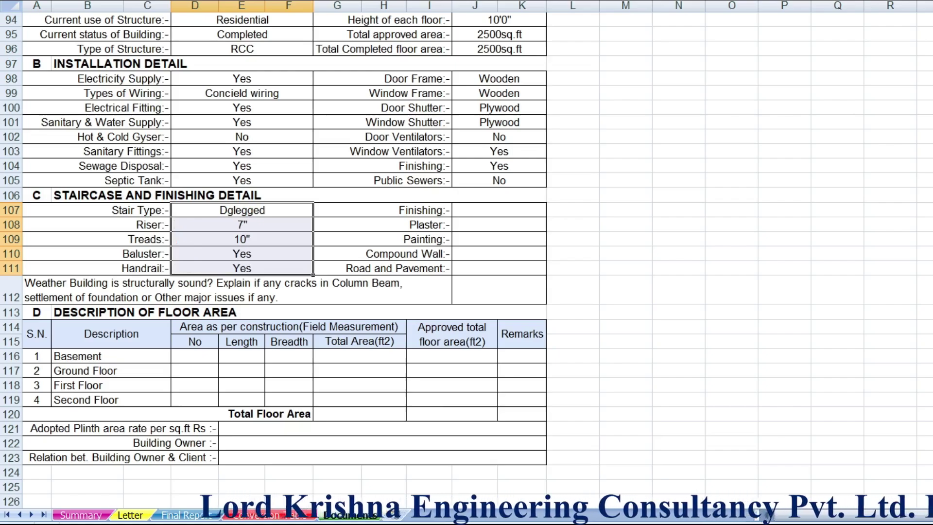
Set Finishing, Plaster and Painting to Yes, Compound Wall to No, and Road and Pavement to Pitched in the staircase and finishing detail
left_click(495, 209)
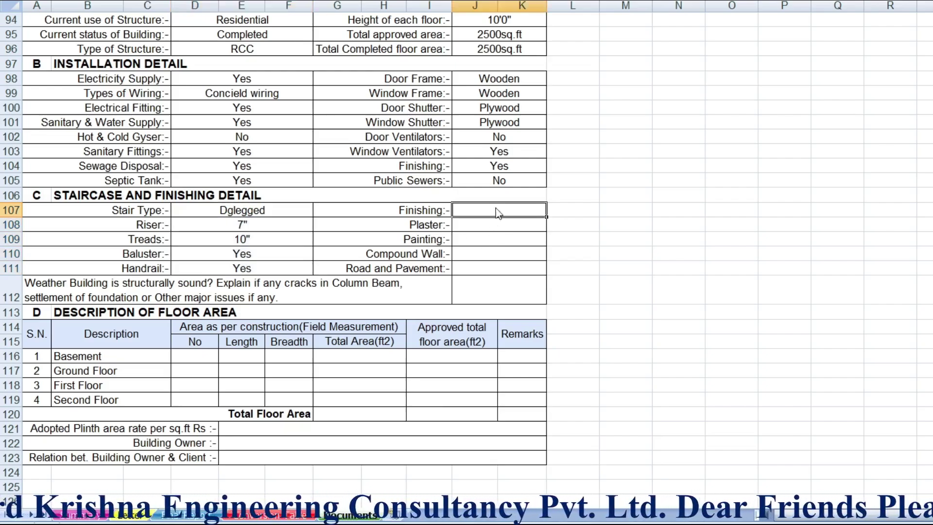
type("Y")
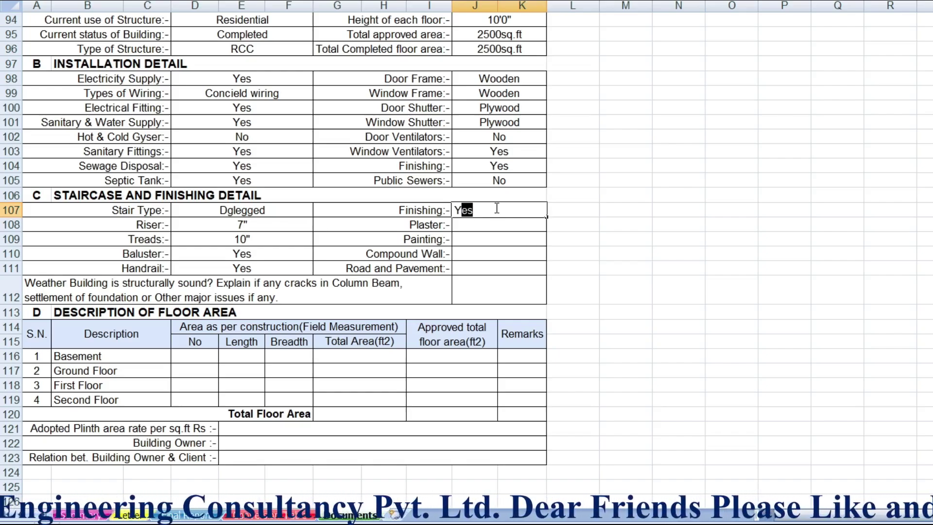
key("Return")
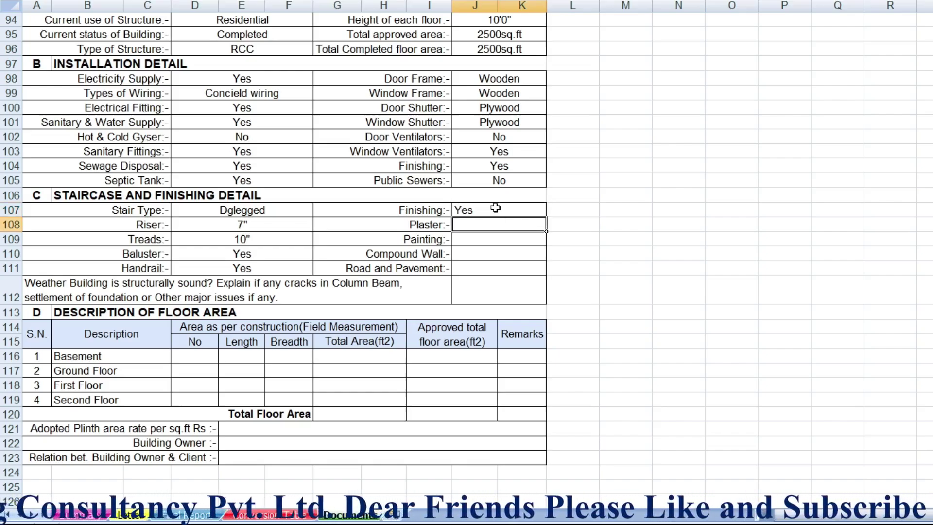
type("Y")
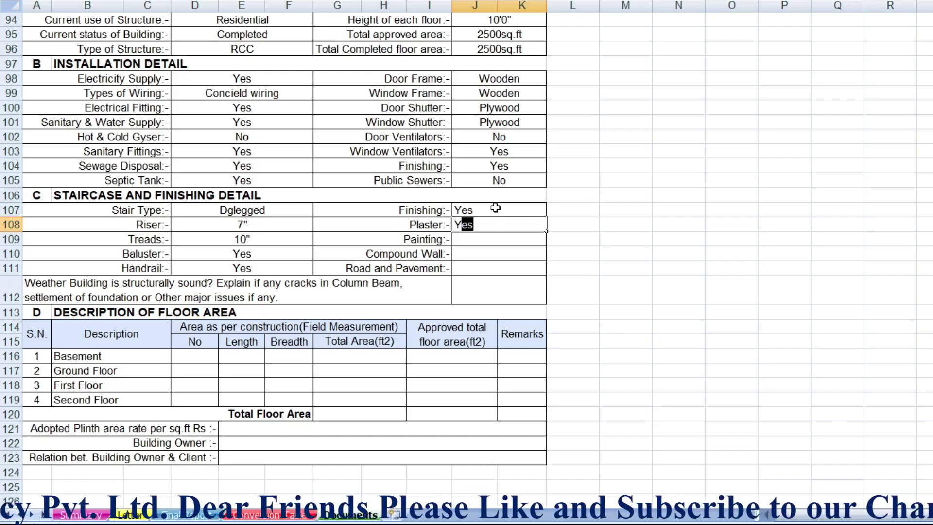
key("Return")
type("Y")
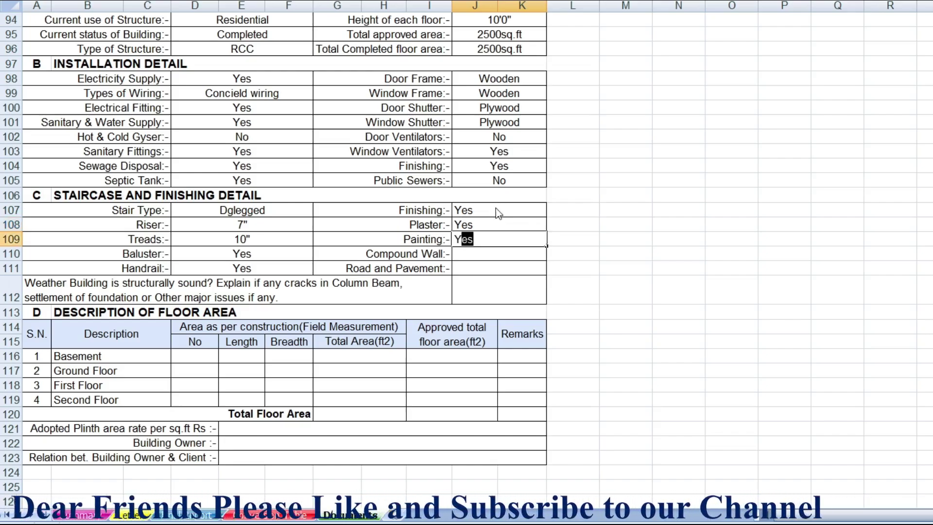
key("Return")
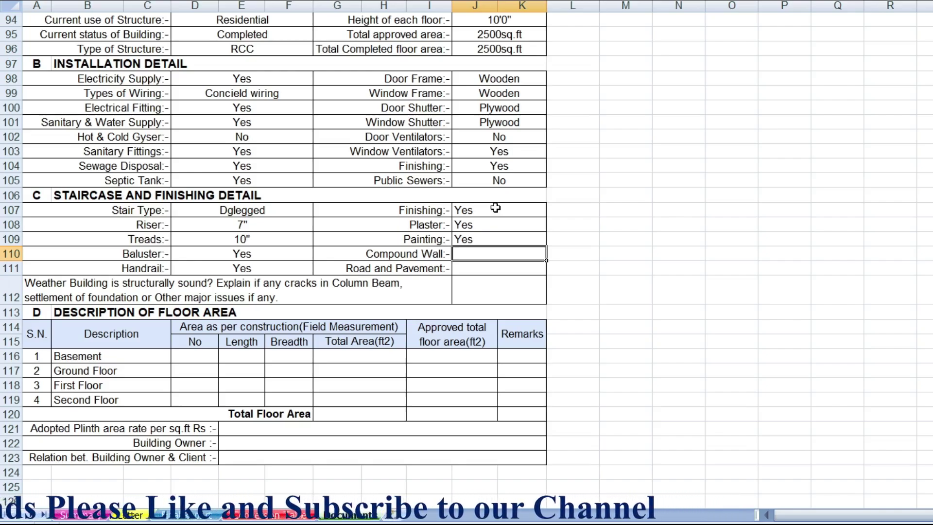
type("No")
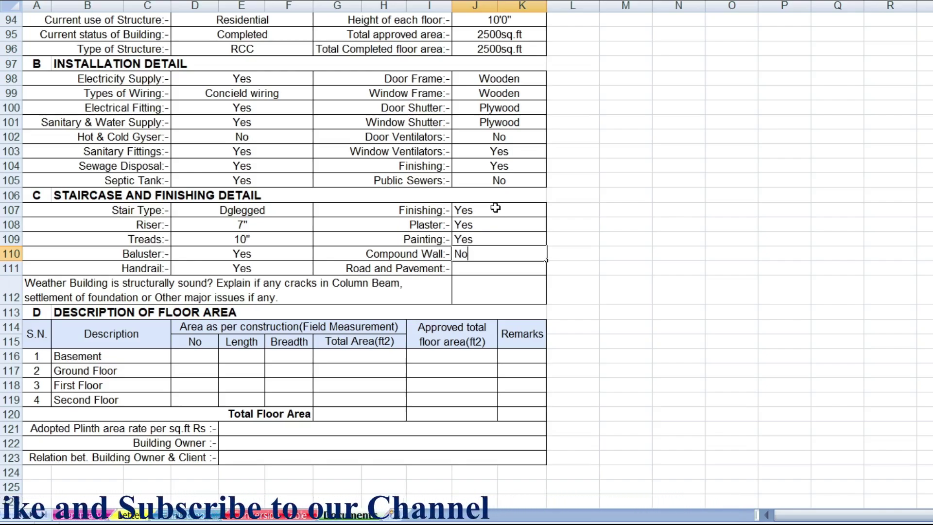
key("Return")
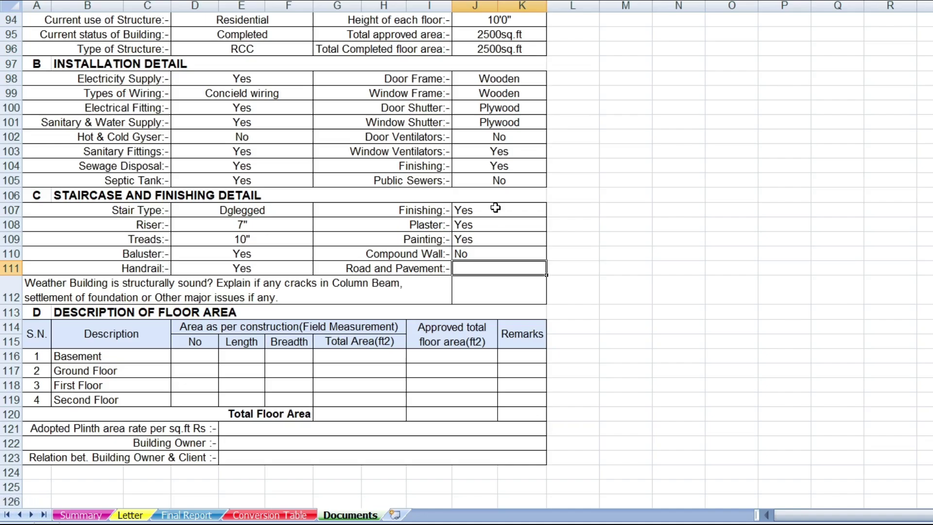
type("Pitc")
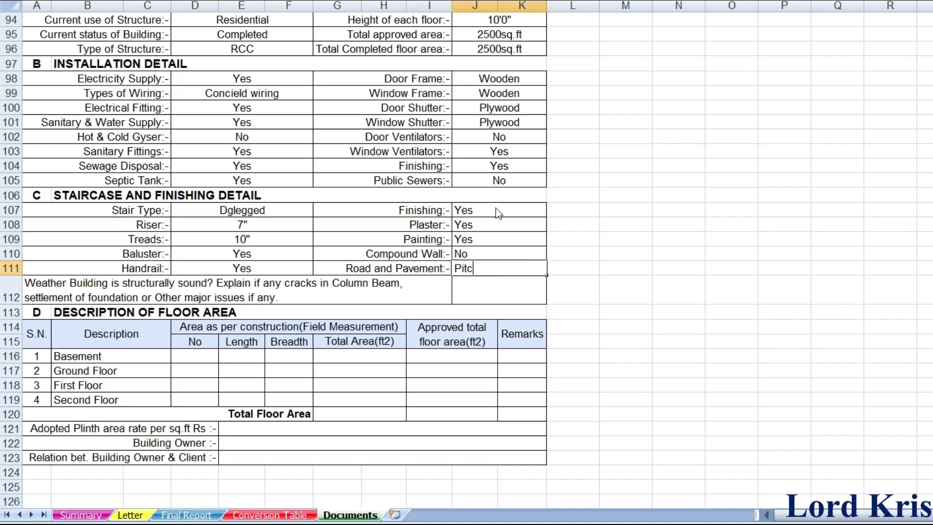
type("hed")
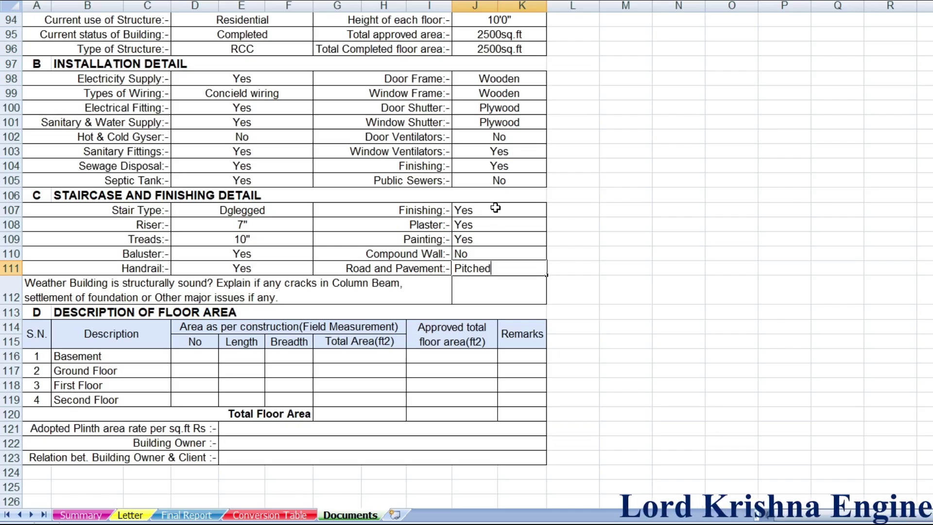
key("Return")
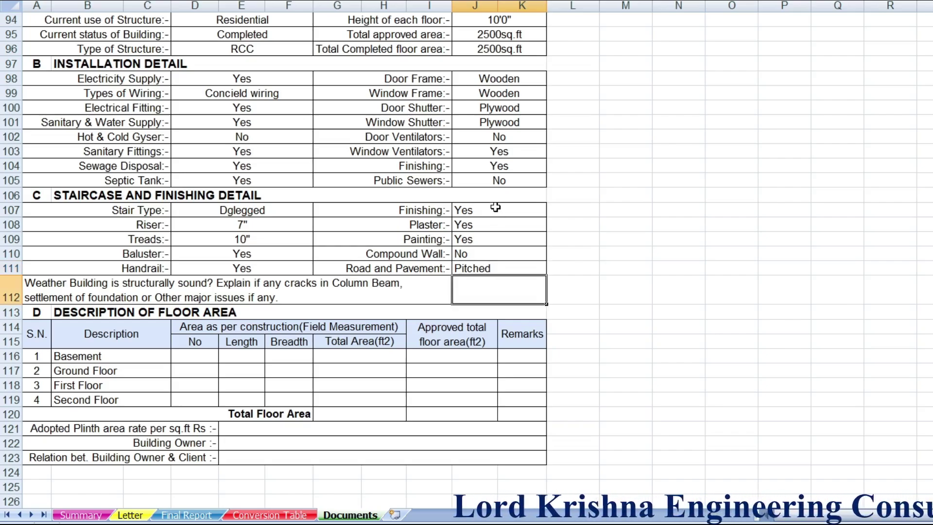
Centre the value cells from Finishing down to Road and Pavement, rows 107 to 111
left_click(496, 208)
left_click_drag(496, 208, 502, 267)
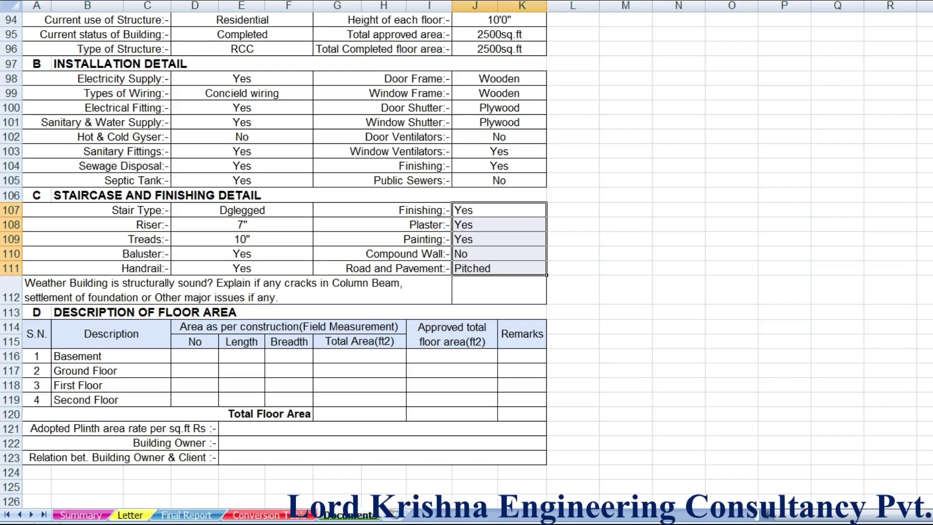
key("alt+h")
key("a")
key("c")
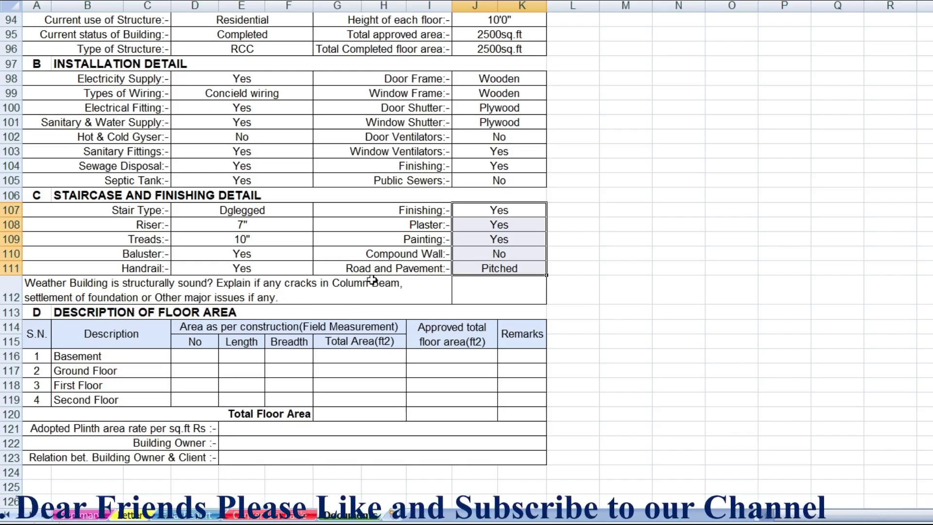
Answer Yes to the question on whether the building is structurally sound, in row 112
left_click(472, 291)
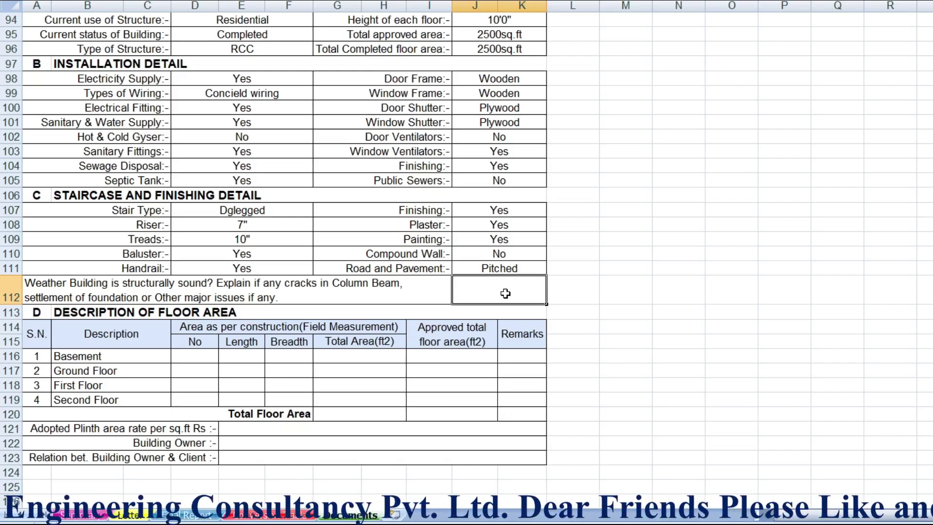
type("Yes")
key("Return")
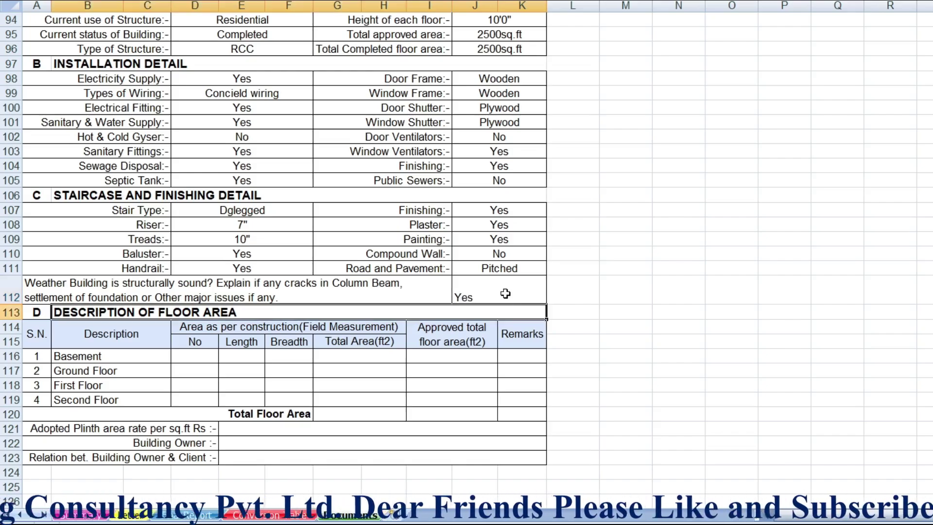
left_click(503, 292)
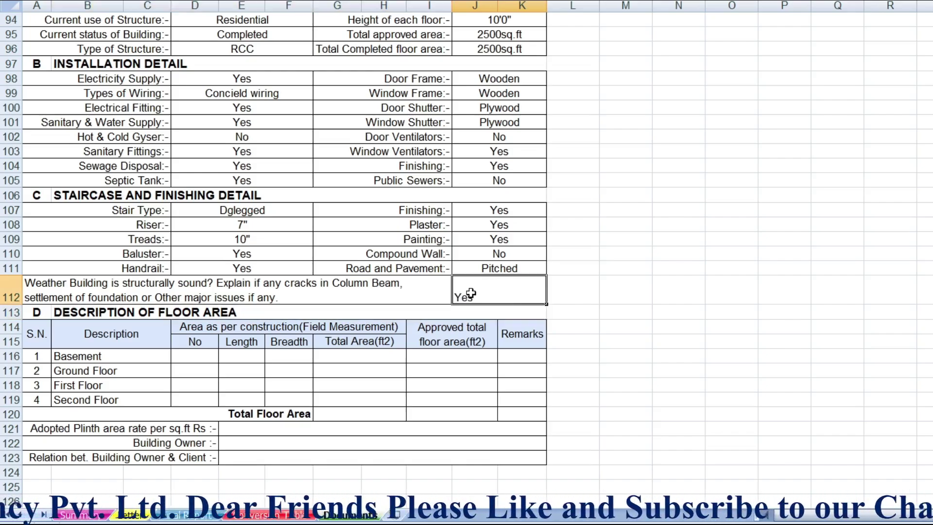
Fill the Ground Floor row with No 1, Length 45, Breadth 30, Total Area 900 and Approved total floor area 900
scroll(462, 293, "down", 2)
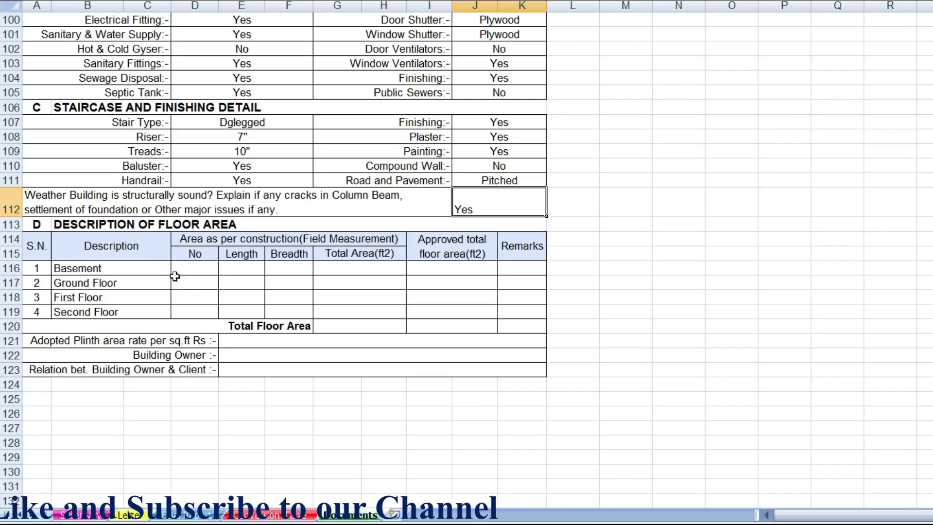
left_click(193, 285)
type("1")
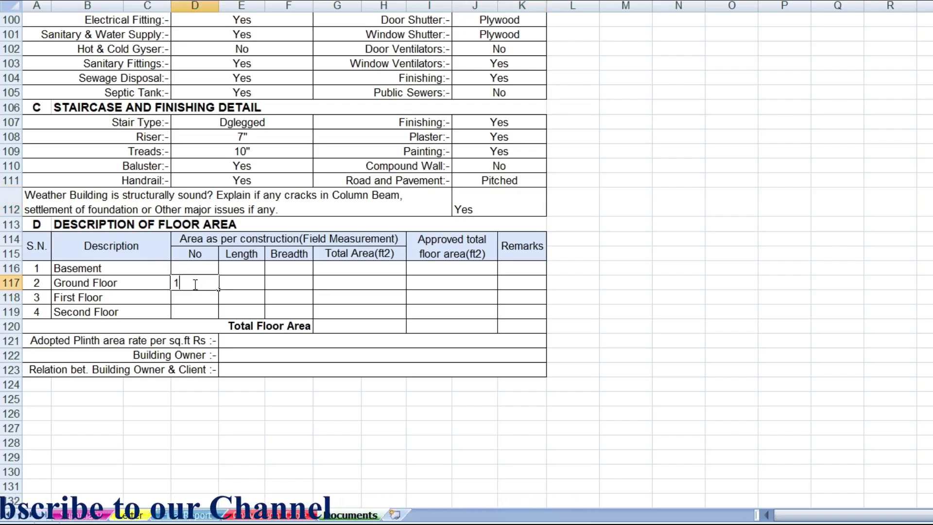
key("Tab")
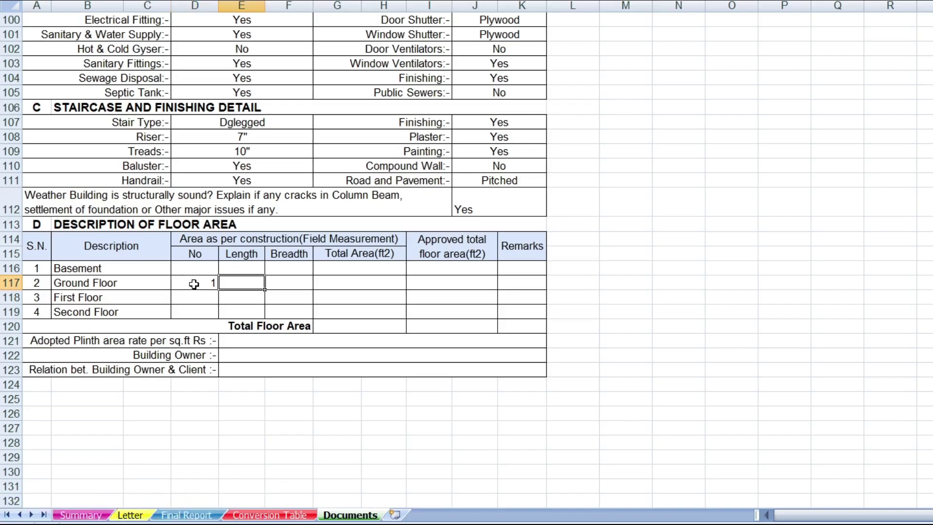
type("45")
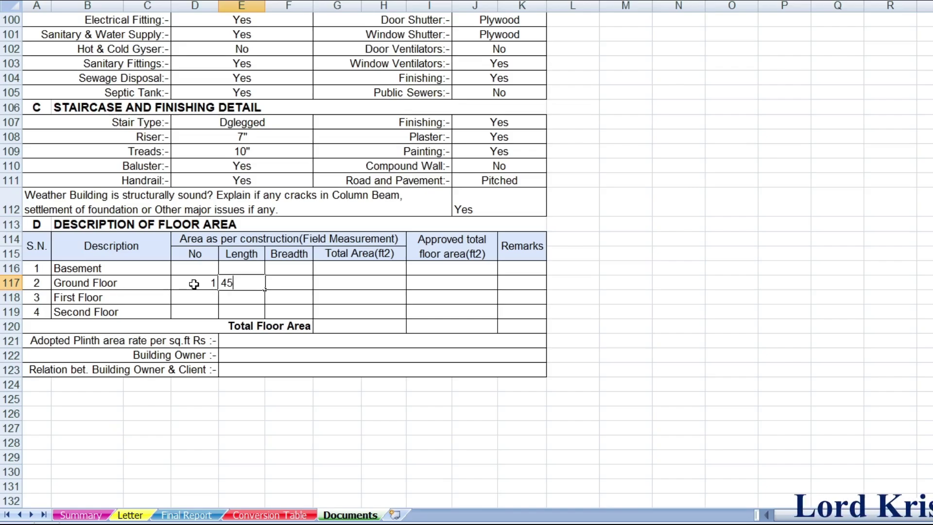
key("Tab")
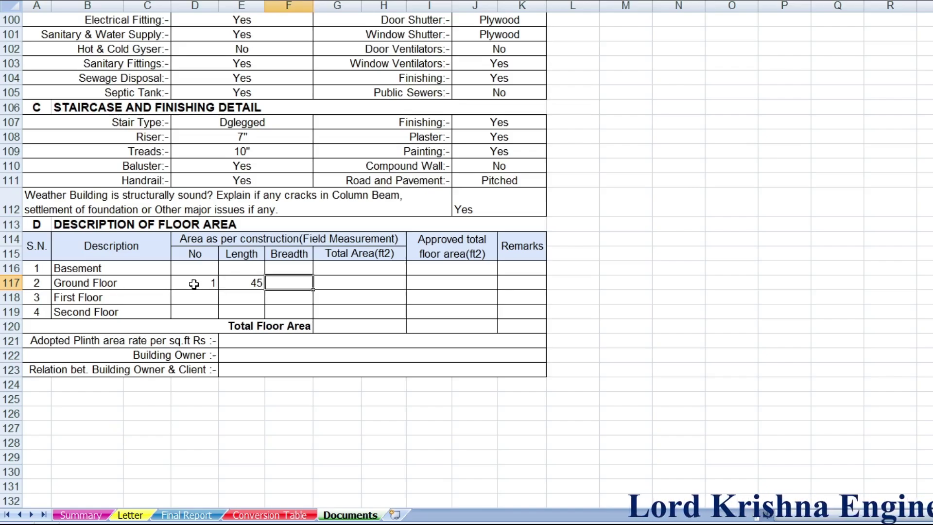
type("30")
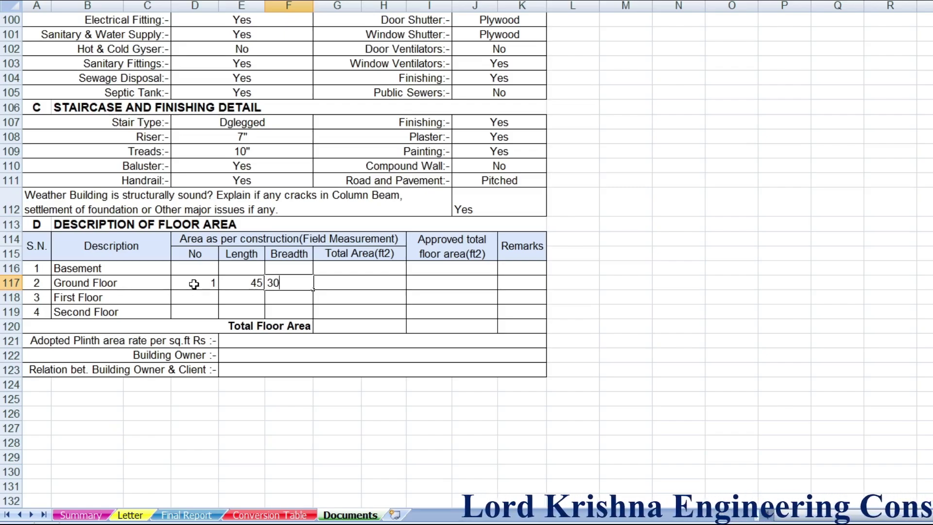
key("Tab")
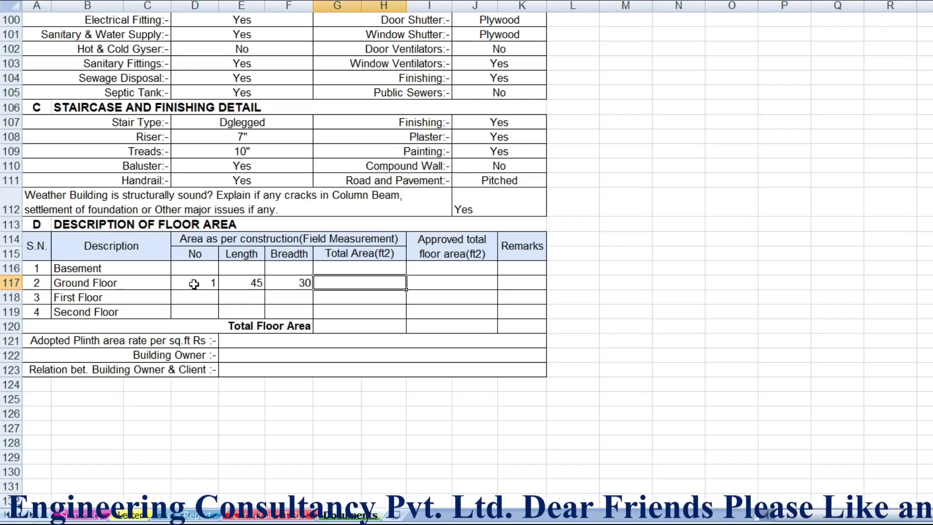
type("900")
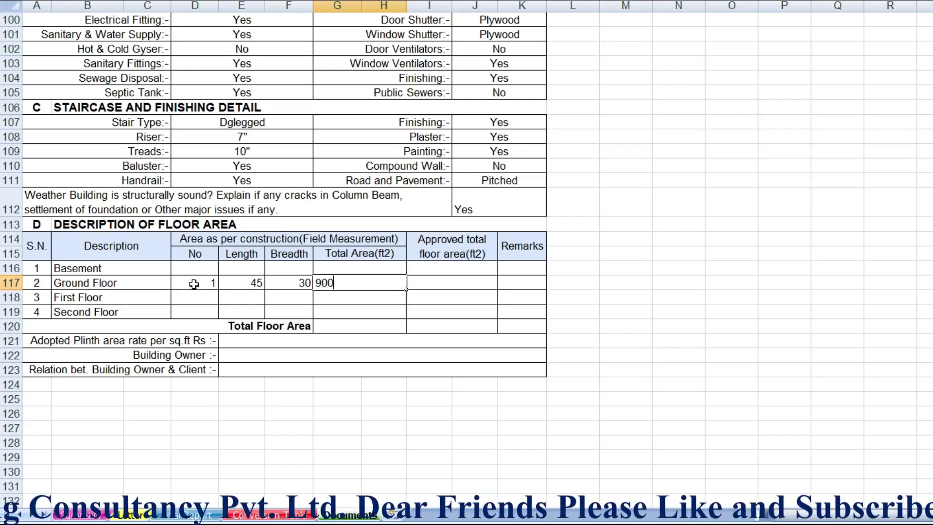
key("Tab")
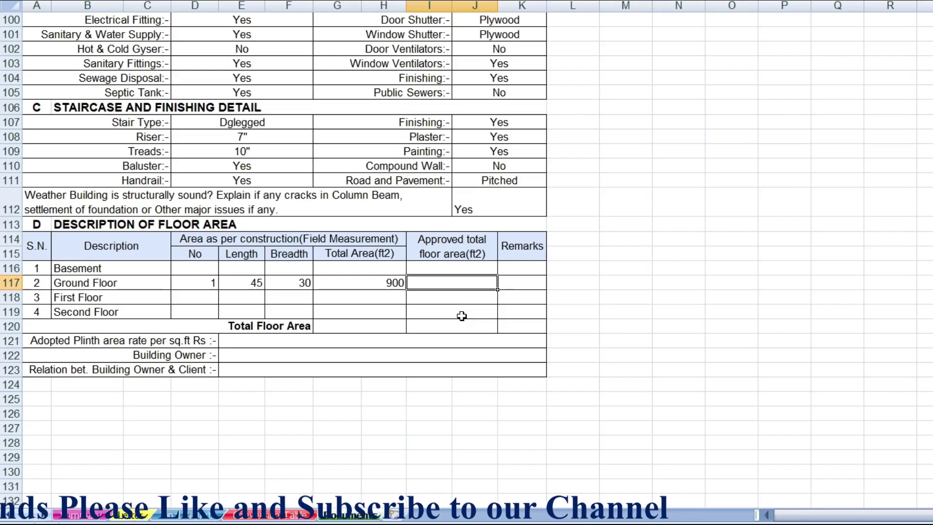
type("900")
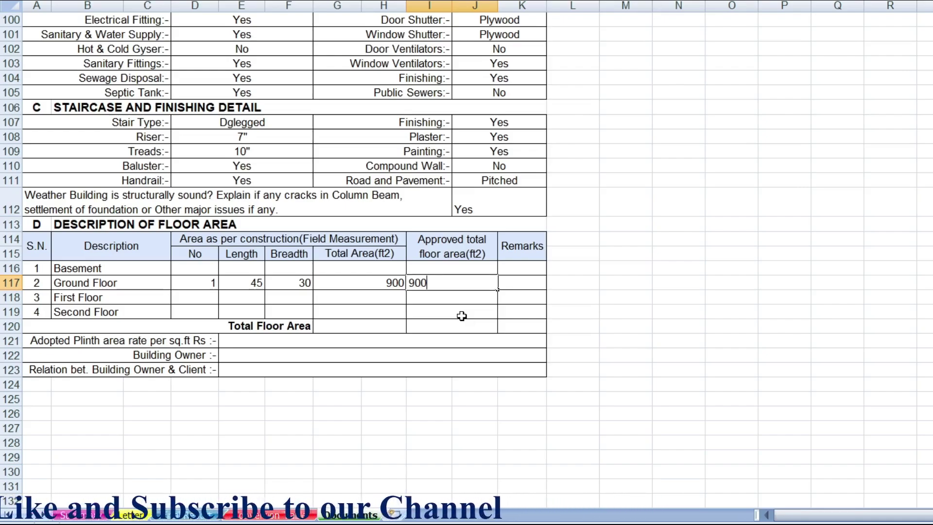
key("Tab")
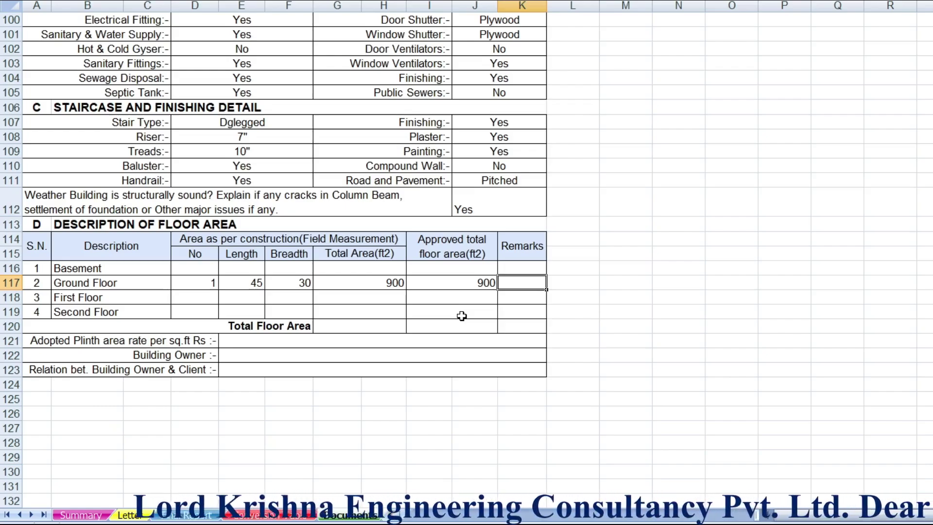
Fill the First Floor row with No 1, Length 40, Breadth 30, Total Area 800 and Approved total floor area 800
left_click(207, 293)
type("1")
key("Tab")
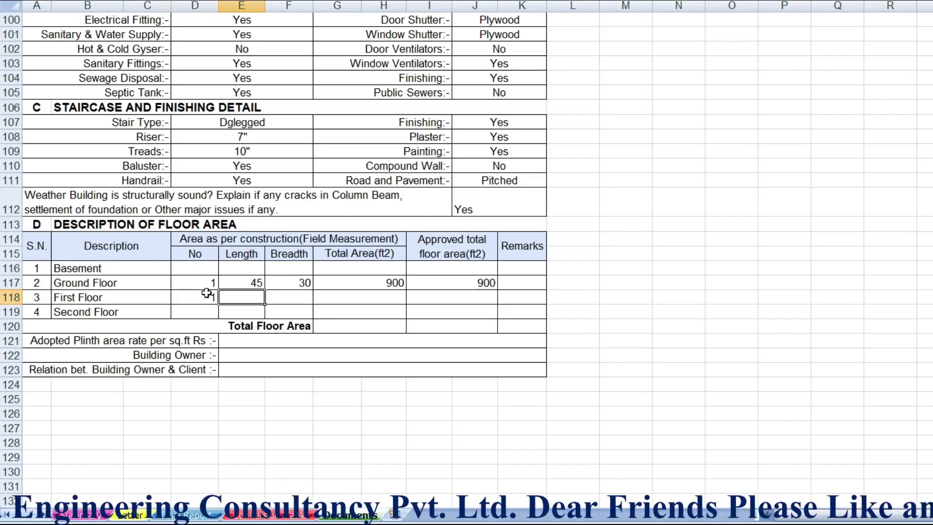
type("40")
key("Tab")
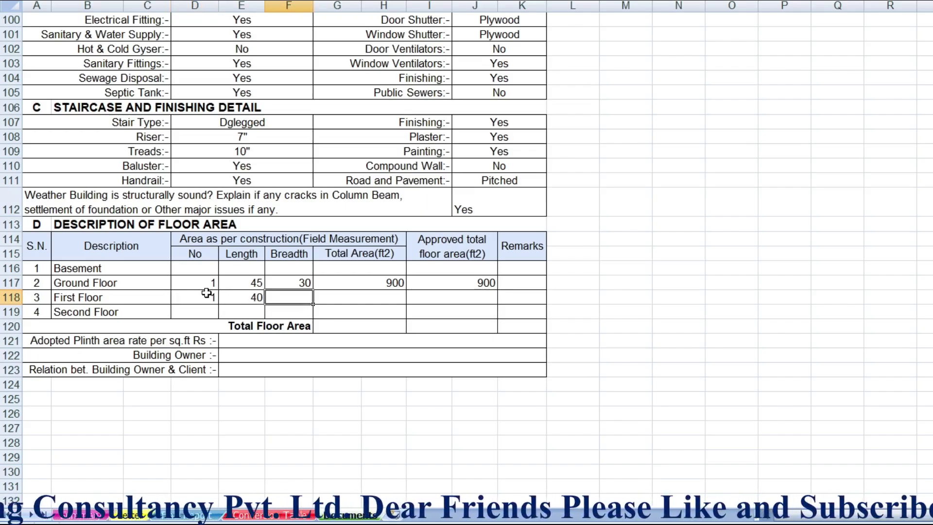
type("30")
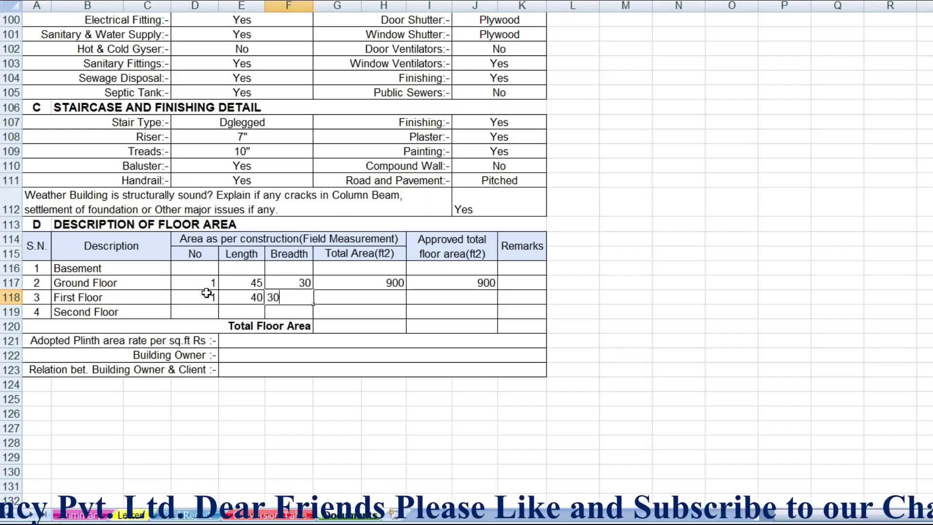
key("Tab")
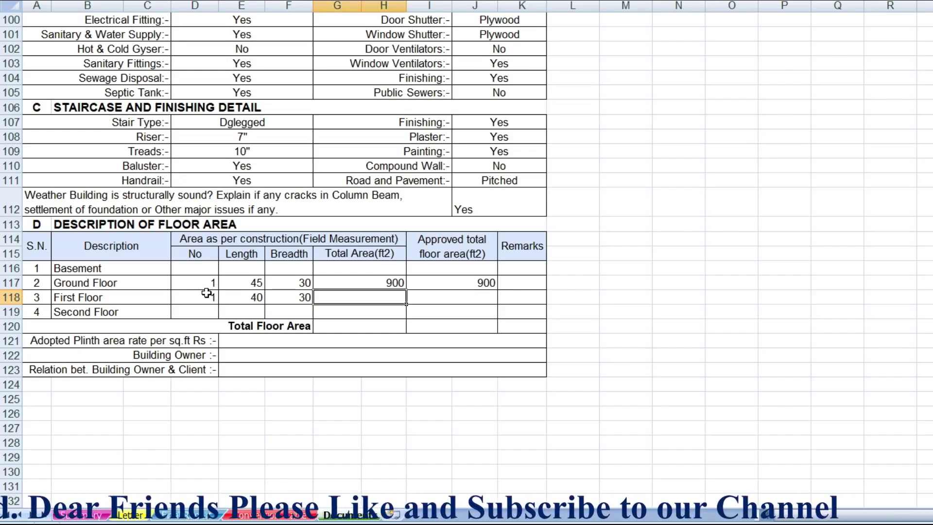
type("800")
key("Tab")
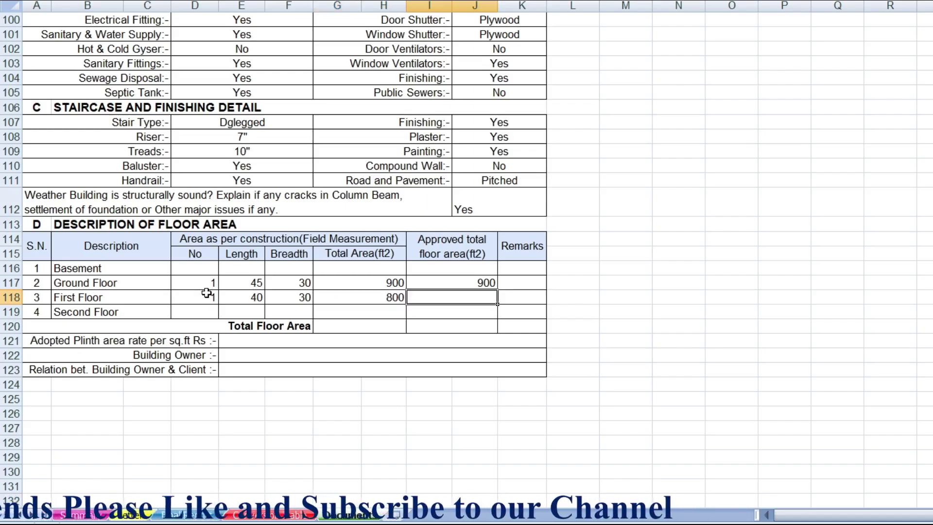
type("800")
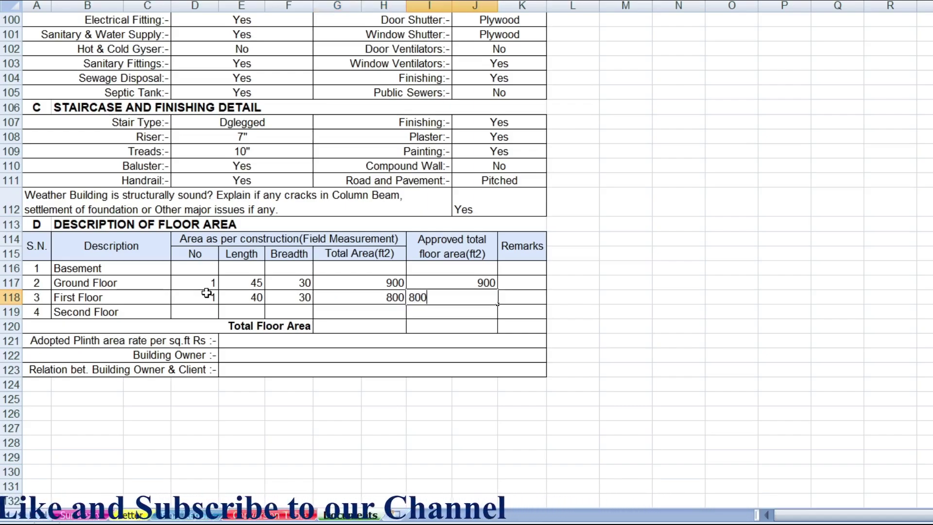
key("Tab")
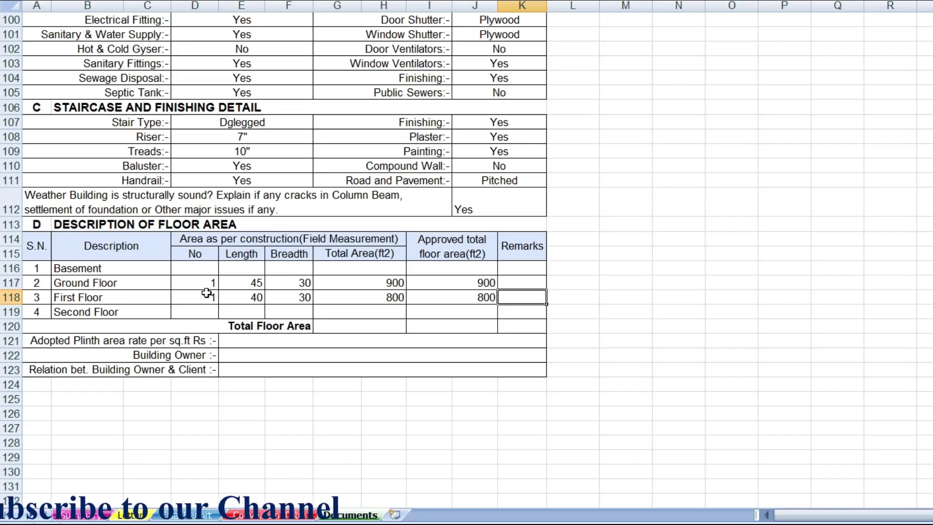
Fill the Second Floor row with No 1, Length 40, Breadth 30, Total Area 800 and Approved total floor area 800
left_click_drag(207, 293, 492, 325)
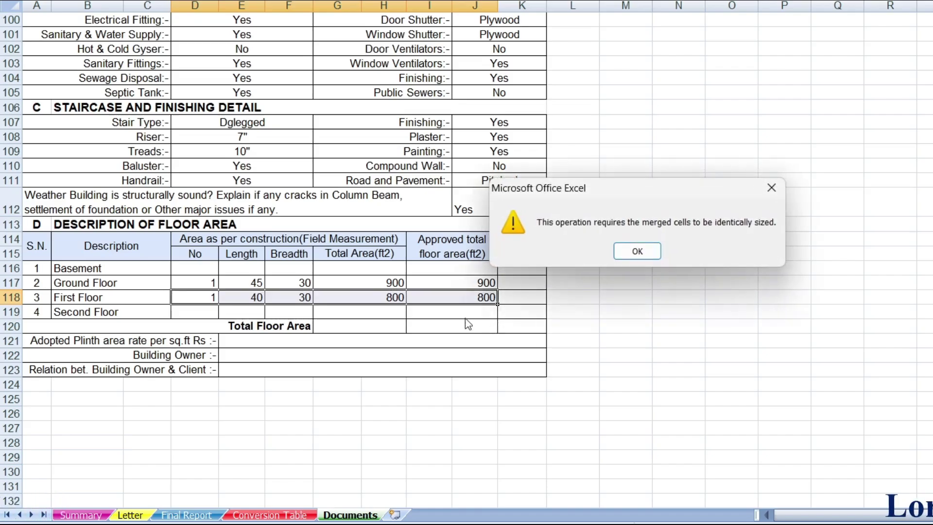
left_click(648, 254)
left_click(208, 312)
type("1")
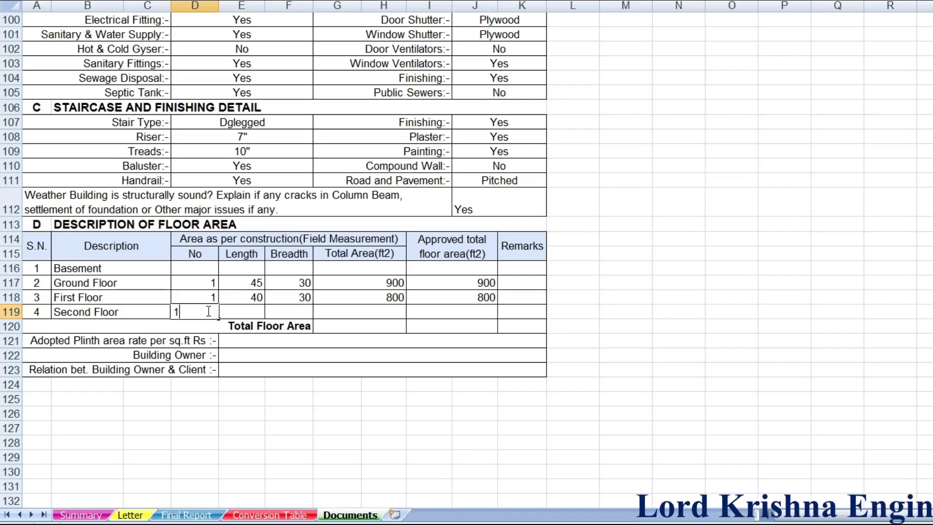
key("Tab")
type("40")
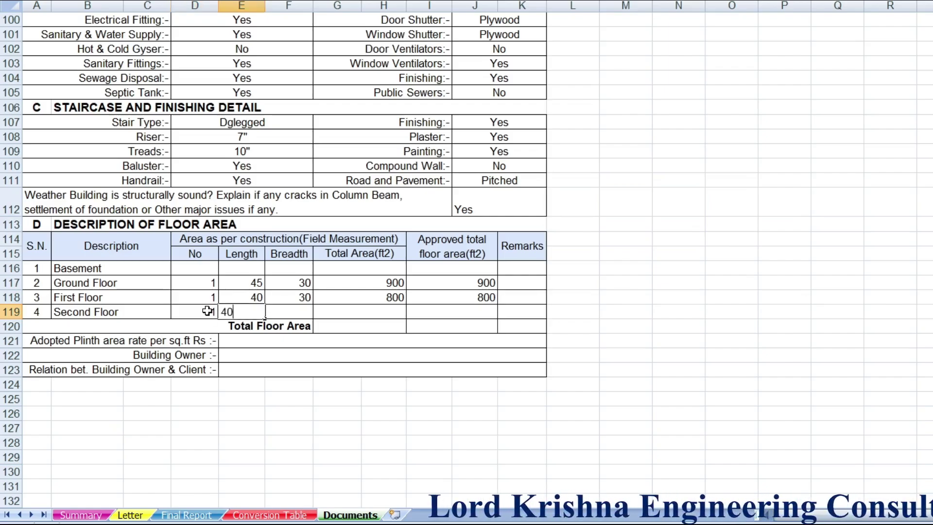
key("Tab")
type("30")
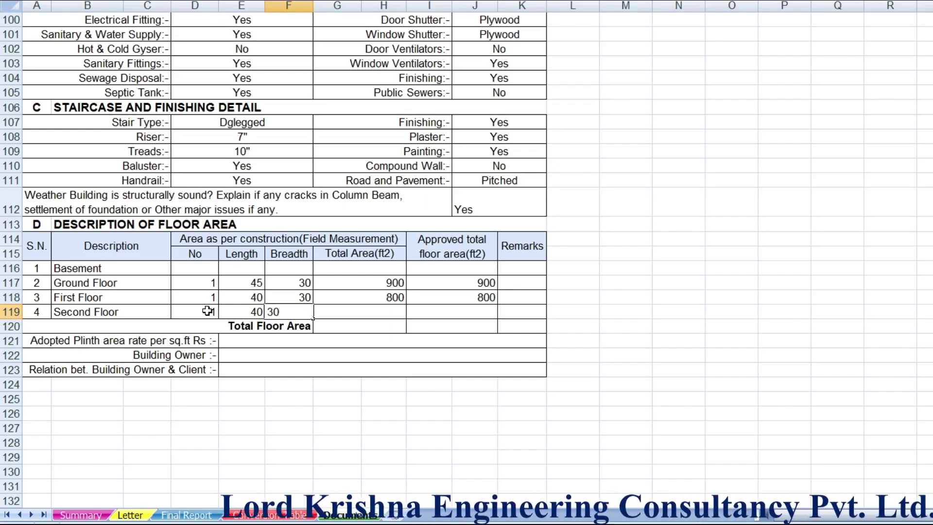
key("Tab")
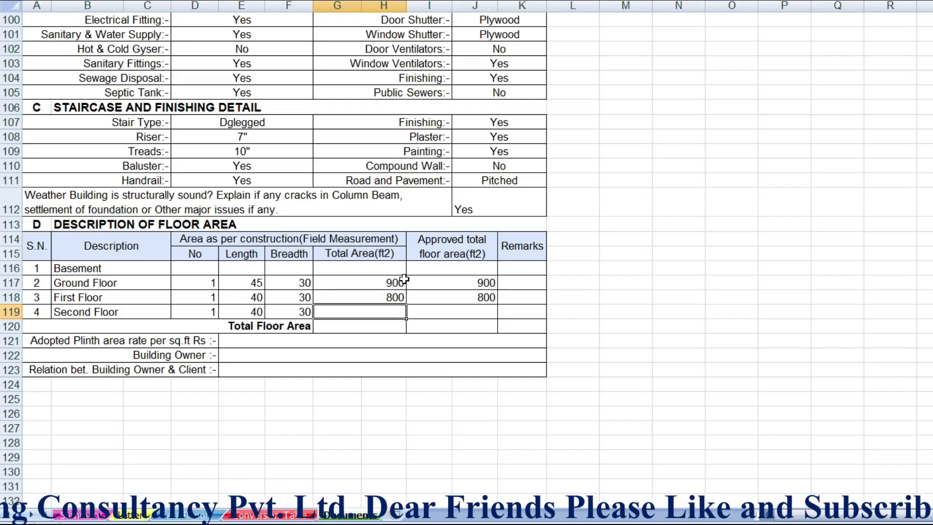
type("800")
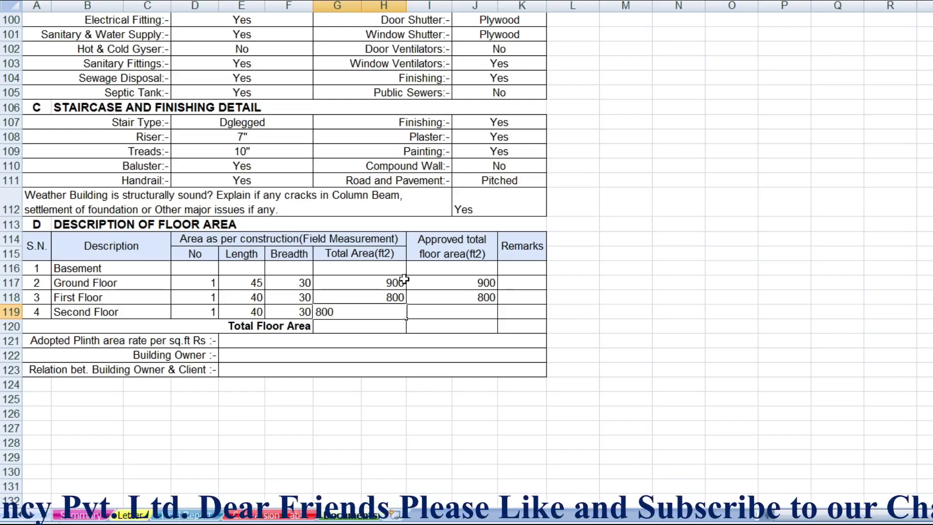
key("Tab")
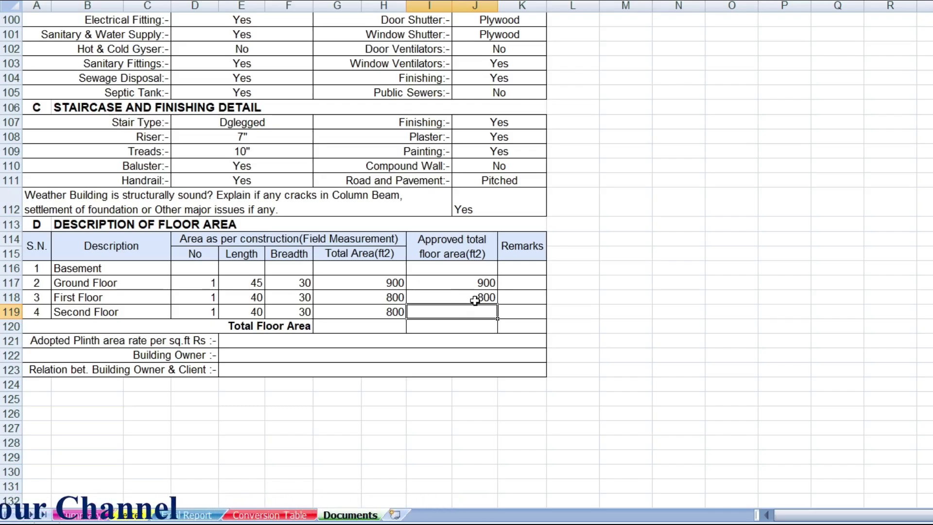
type("800")
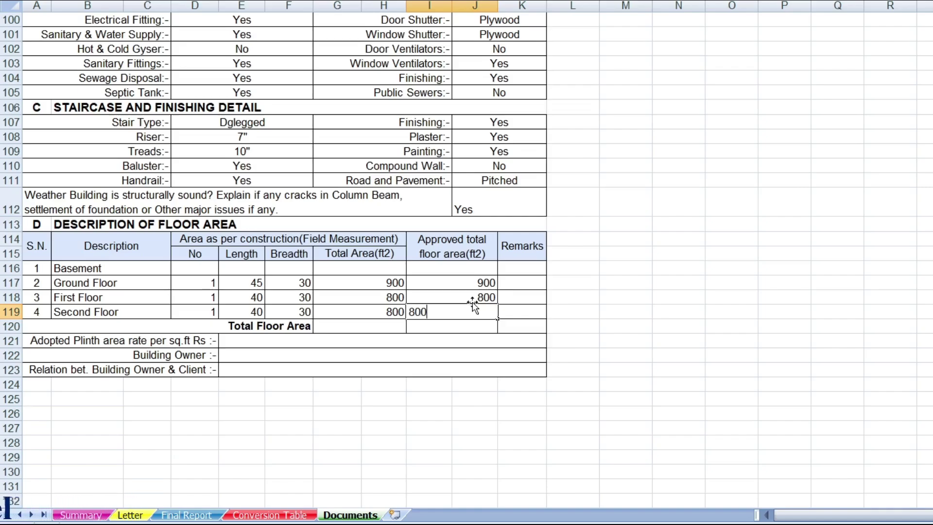
key("Return")
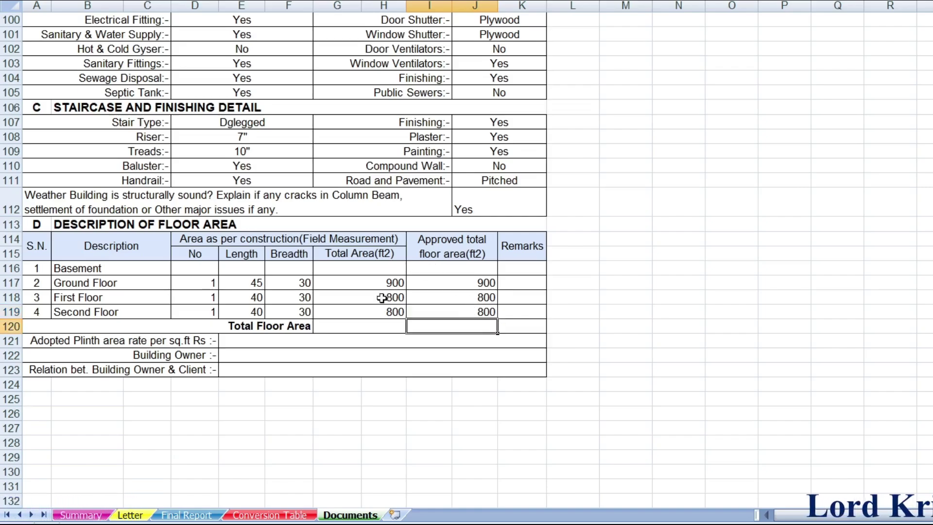
Sum the Total Area and Approved total floor area columns, rows 117 to 119, into the Total Floor Area row
left_click_drag(375, 282, 381, 325)
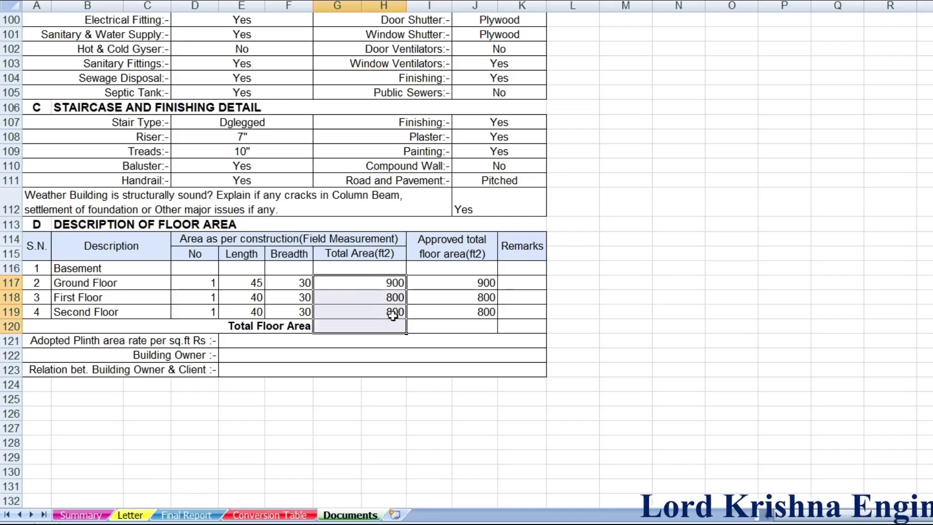
key("alt+equal")
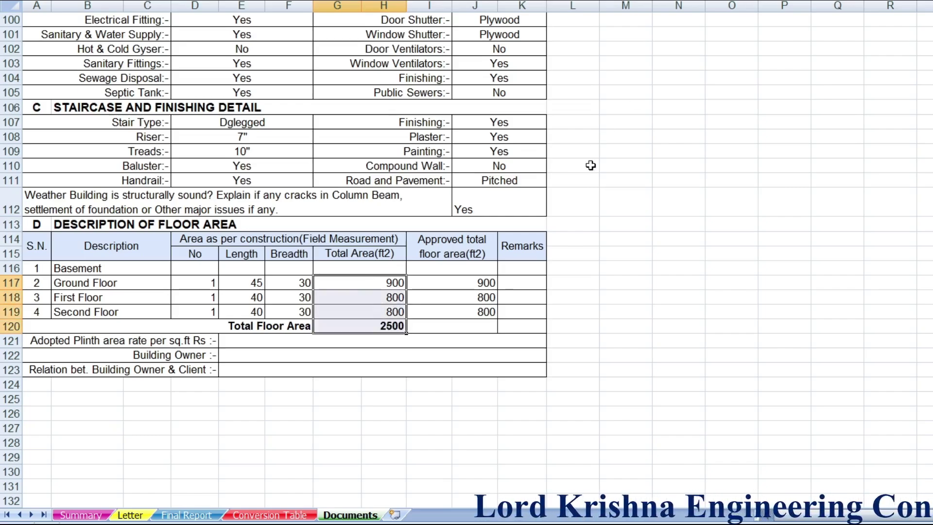
left_click(481, 327)
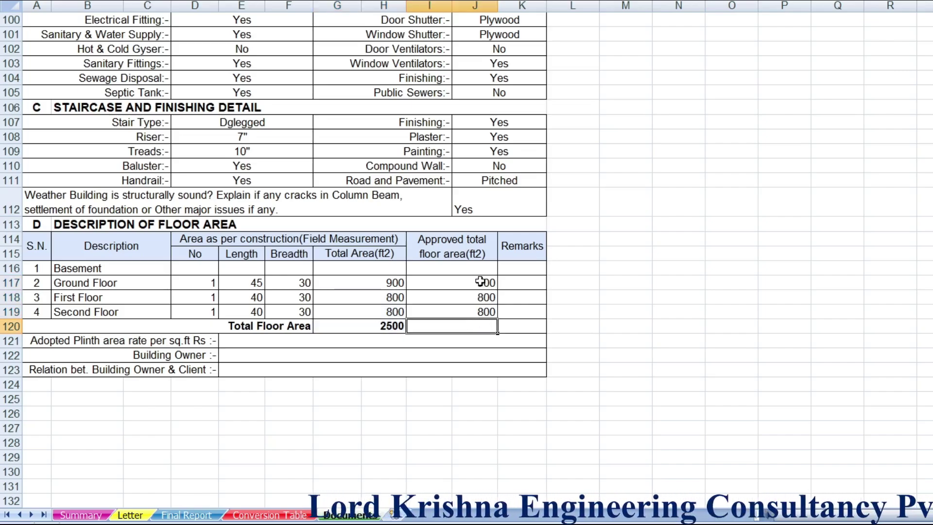
left_click_drag(482, 285, 485, 329)
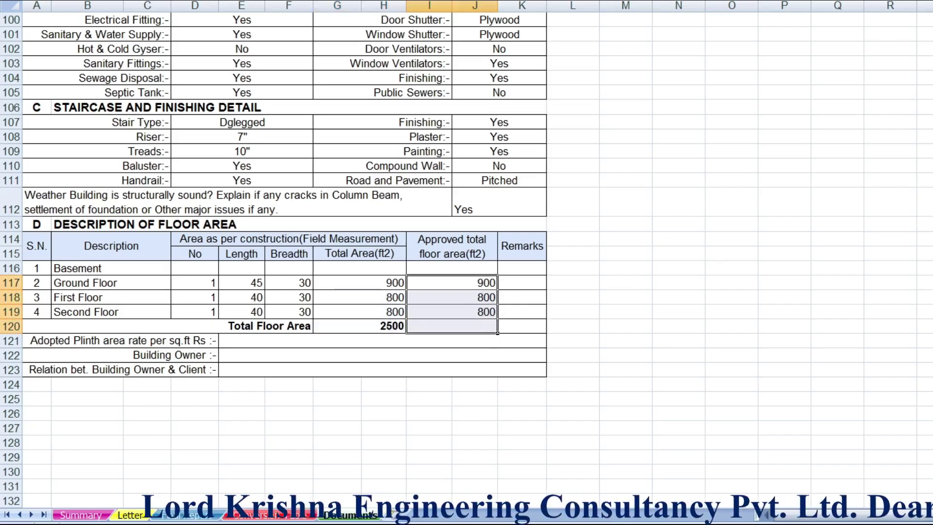
key("alt+equal")
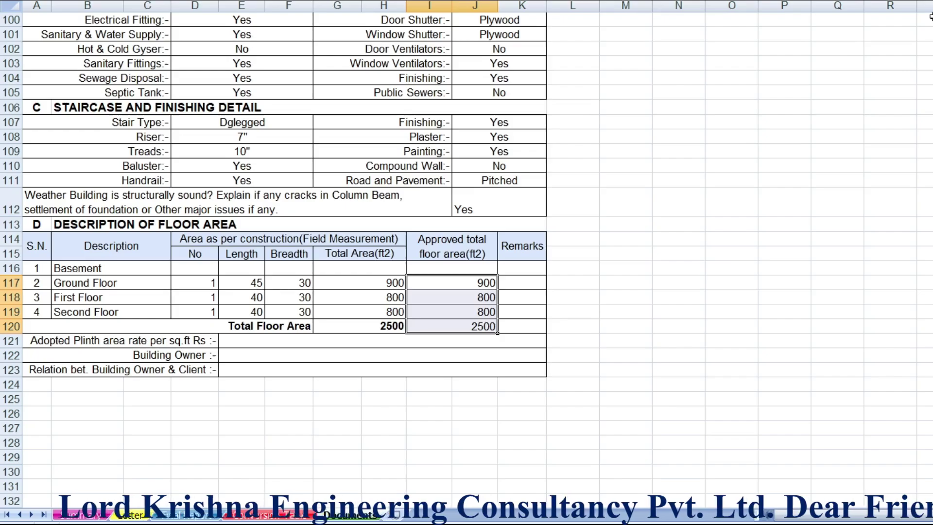
Make the approved floor area total in row 120 bold
left_click(517, 312)
left_click(488, 323)
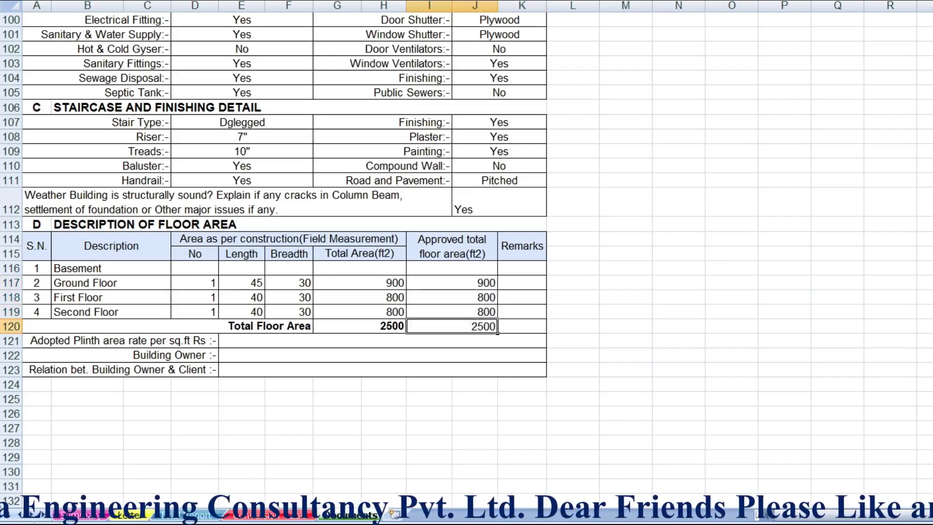
key("ctrl+b")
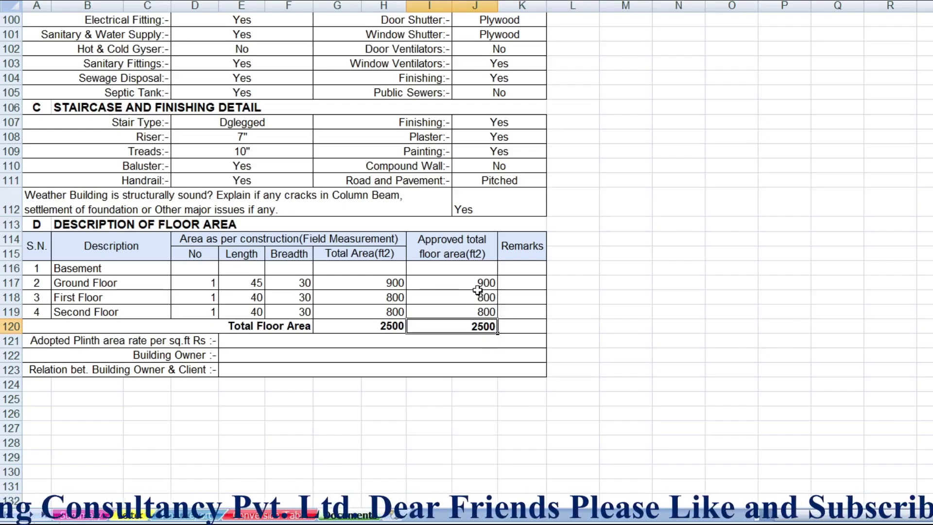
left_click(529, 295)
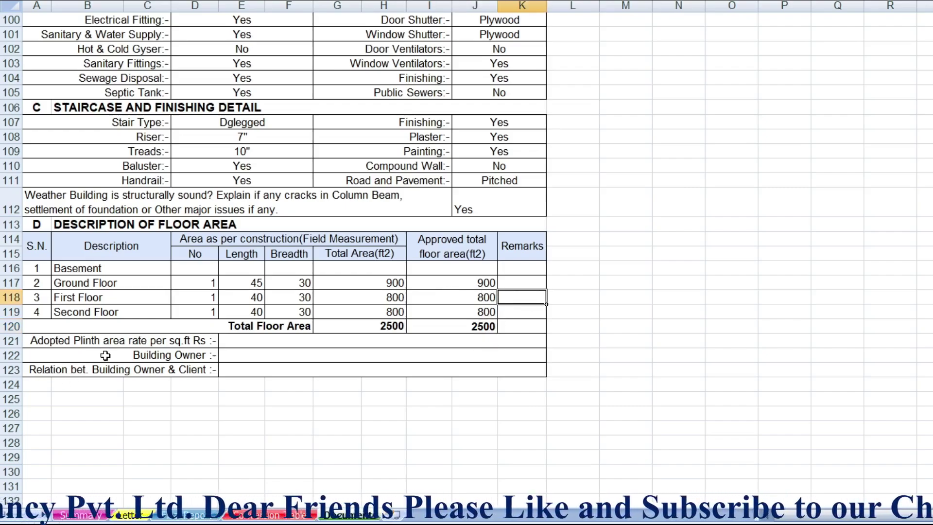
Set the Adopted Plinth area rate per sq.ft in row 121 to 2400
left_click(241, 342)
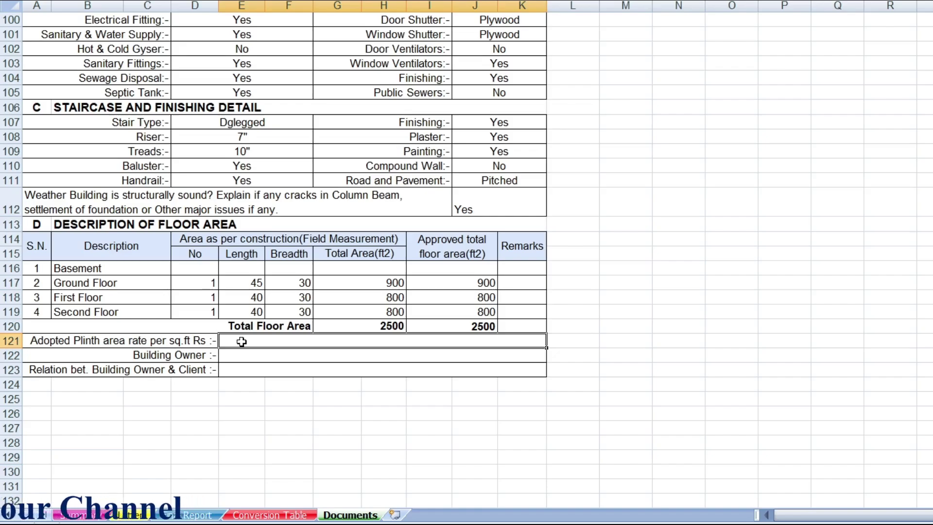
type("2")
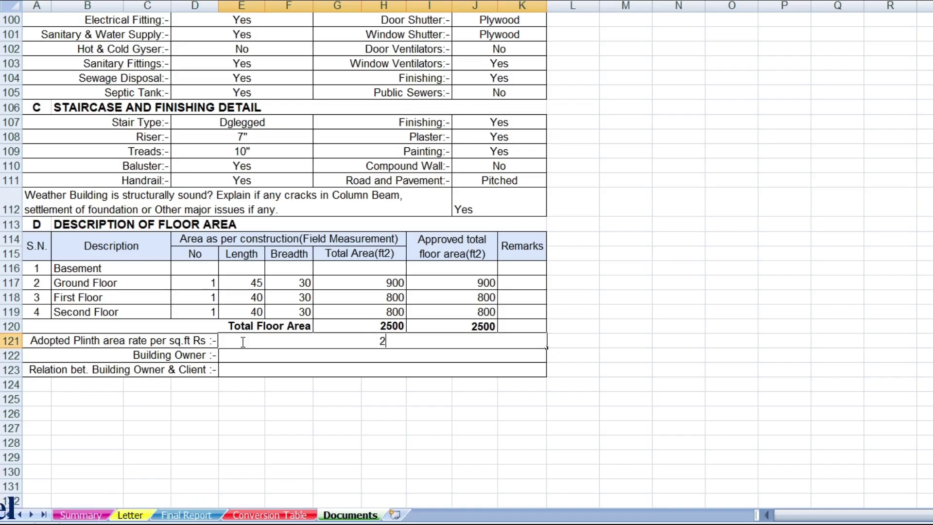
type("400")
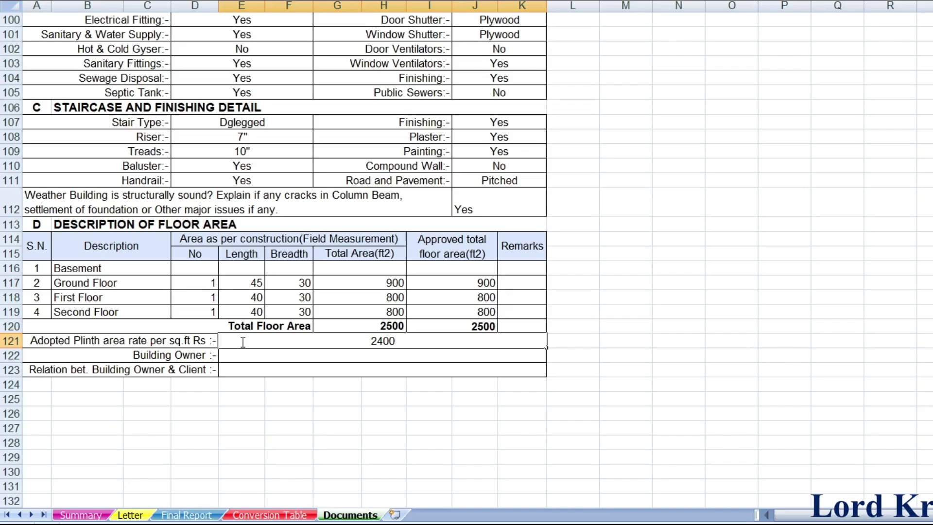
key("Return")
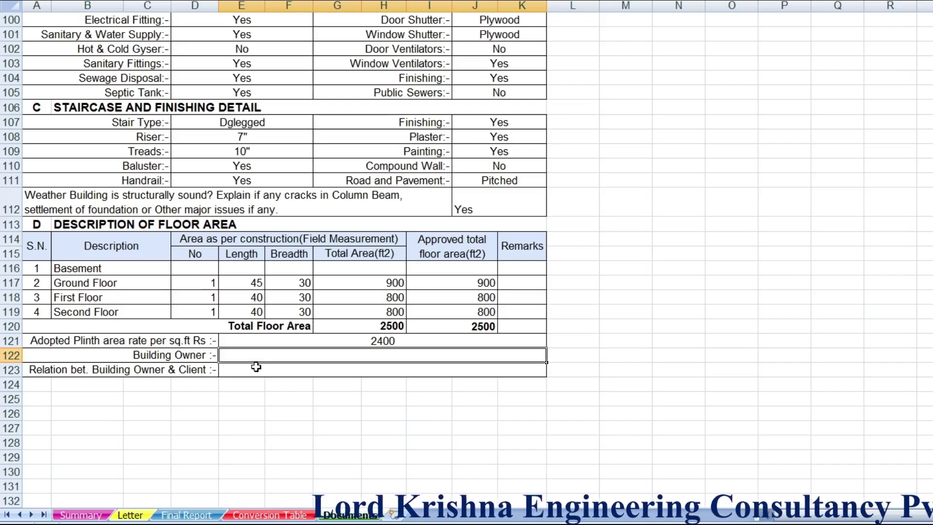
Enter the building owner's name in row 122 and Self as the relation between building owner and client
type("M")
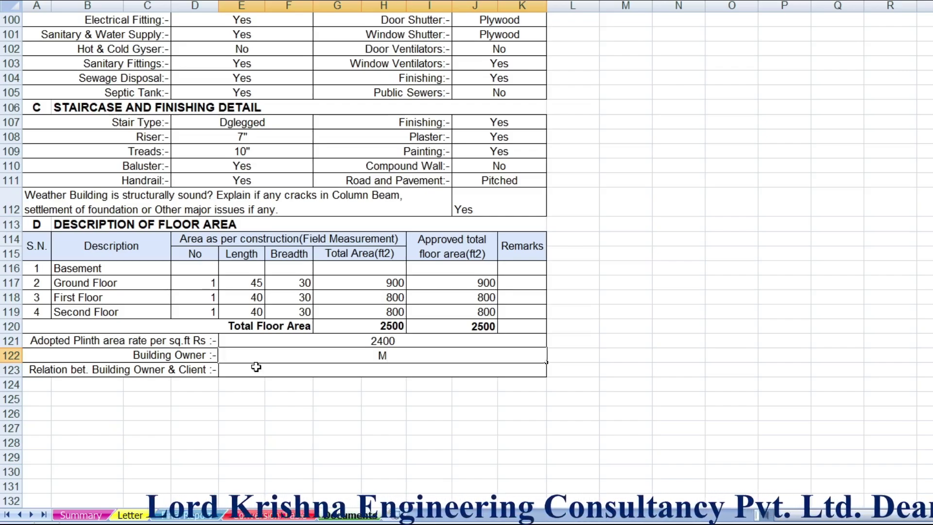
type("r.")
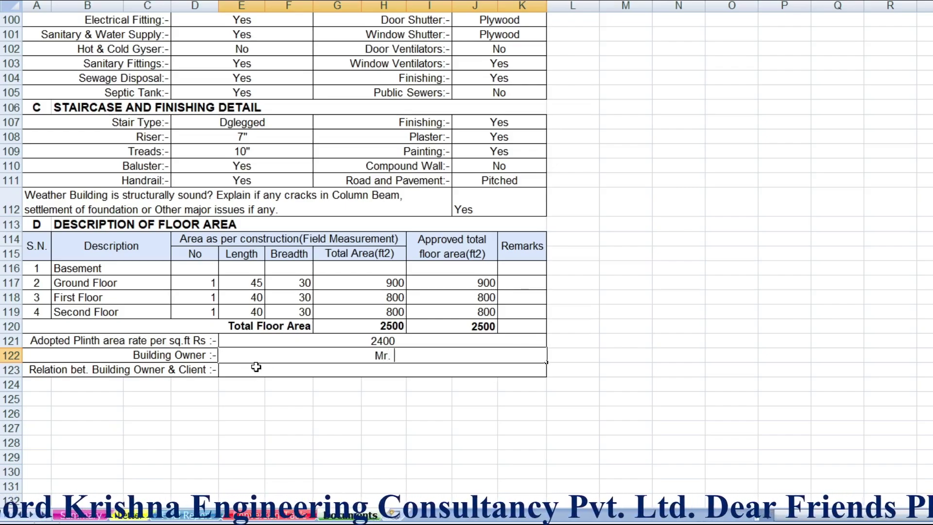
type(" Ra")
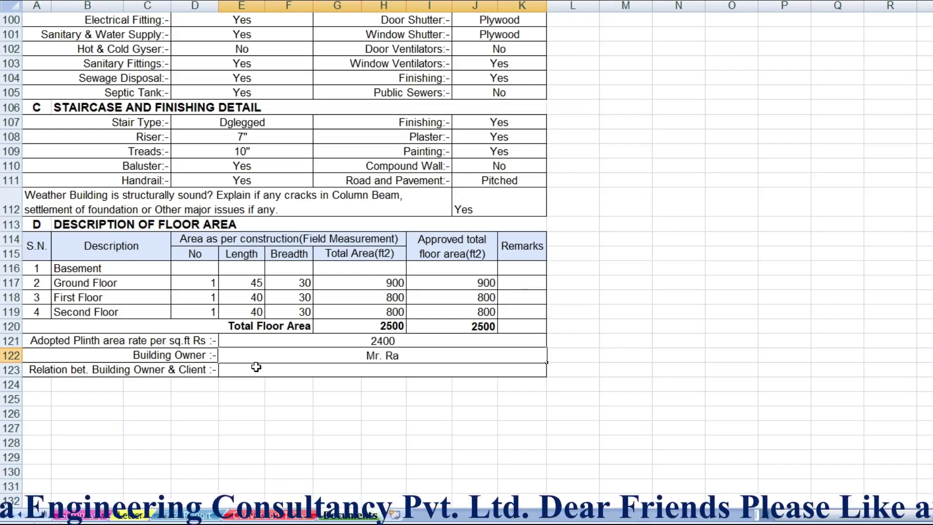
type("m")
key("Return")
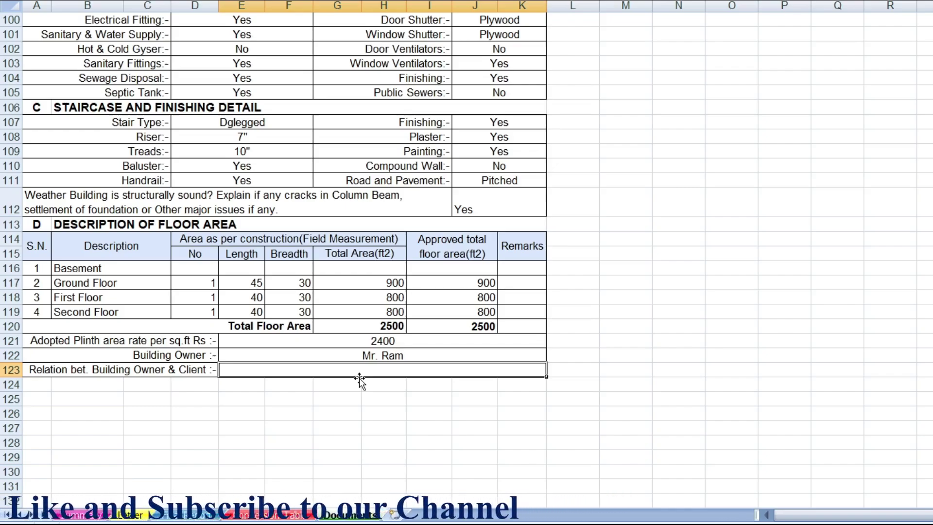
type("Se")
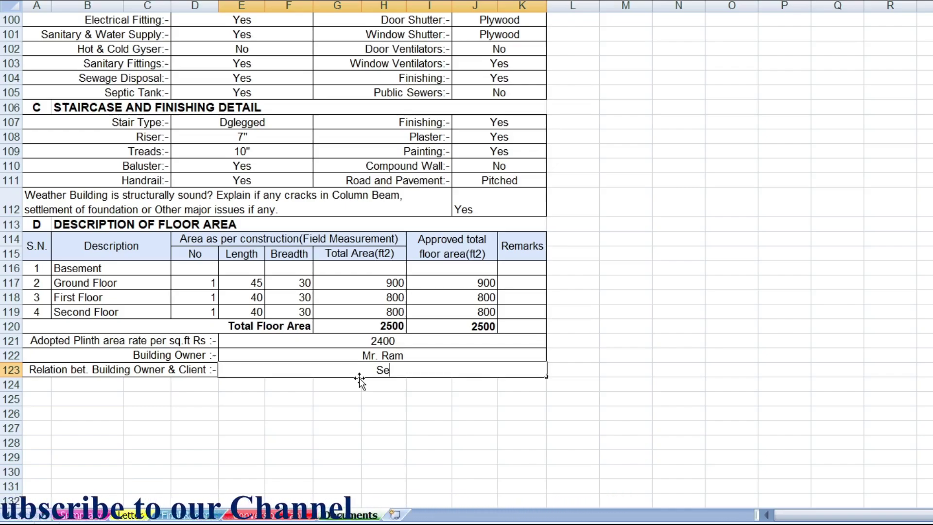
type("lf")
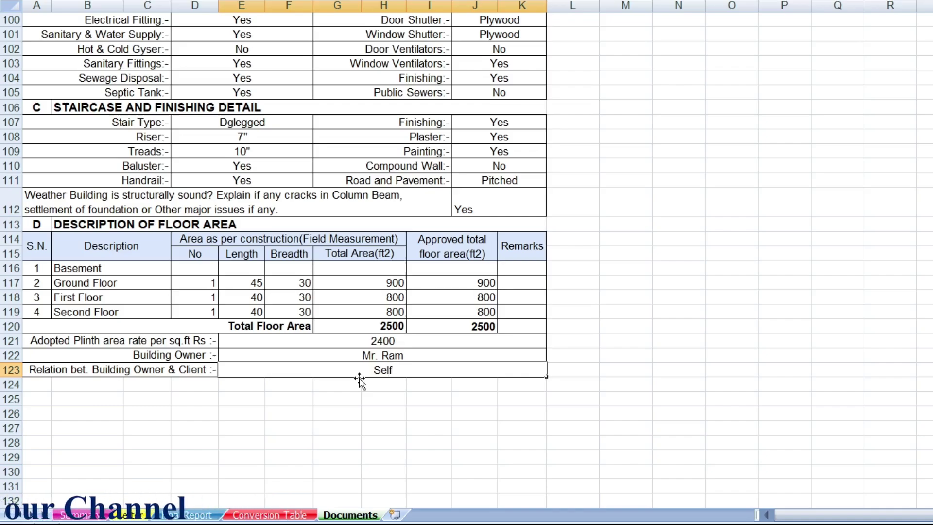
key("Return")
Unhide the rows between 119 and 146 below the Particulars of Building heading on the Summary sheet
scroll(360, 378, "up", 4)
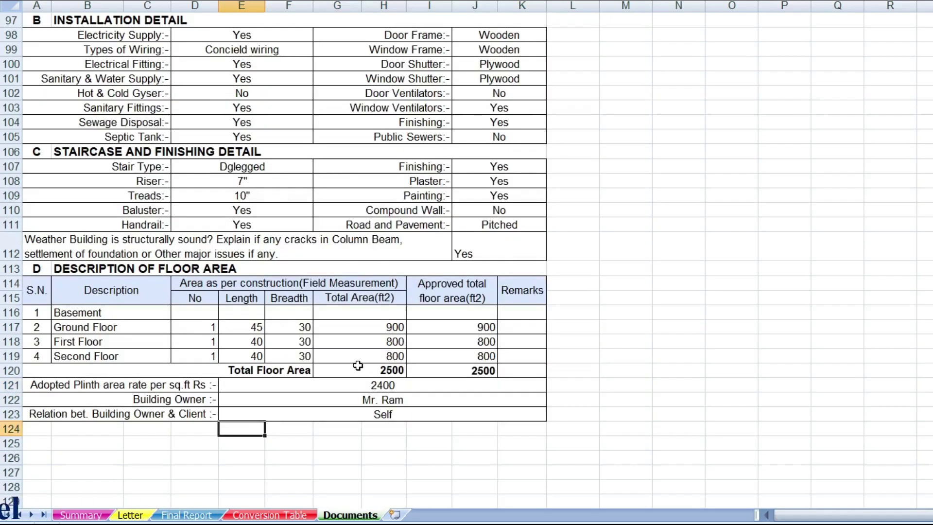
scroll(343, 364, "up", 1)
scroll(342, 364, "down", 3)
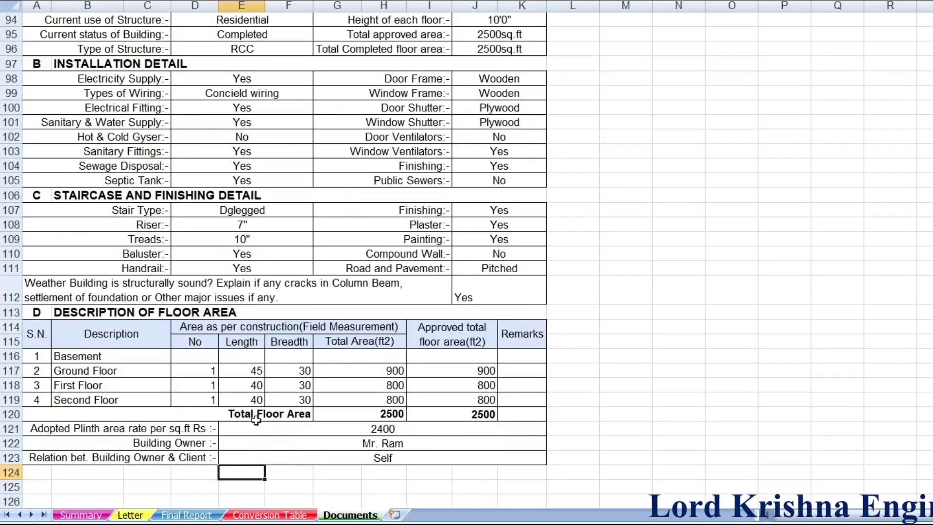
left_click(82, 515)
scroll(136, 353, "down", 7)
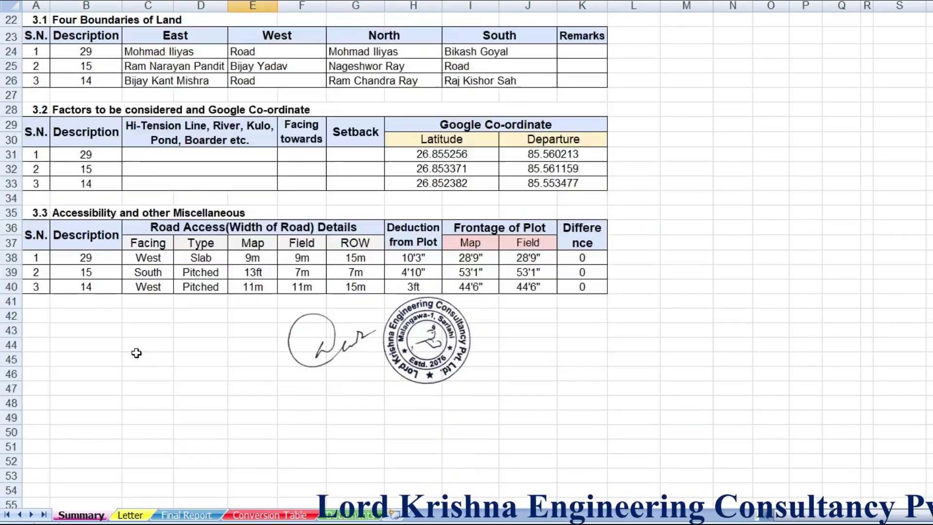
scroll(136, 354, "down", 19)
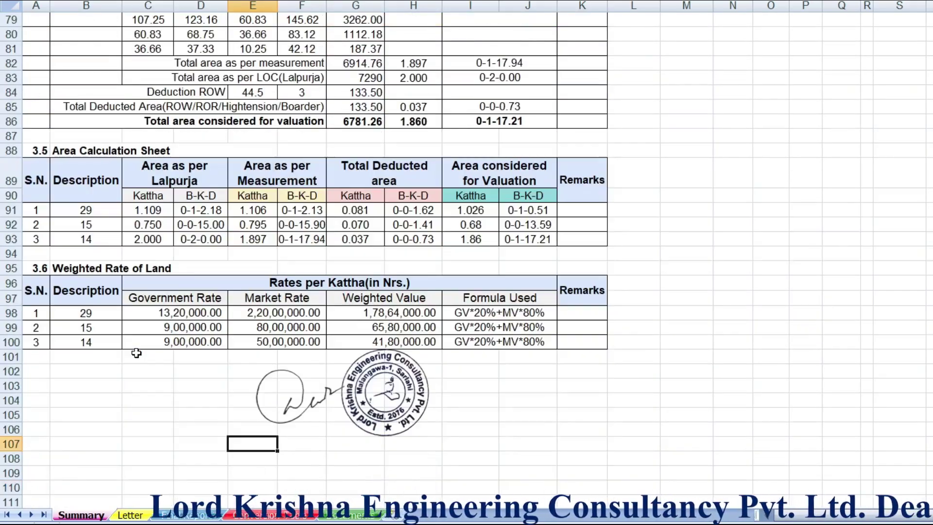
scroll(136, 354, "down", 7)
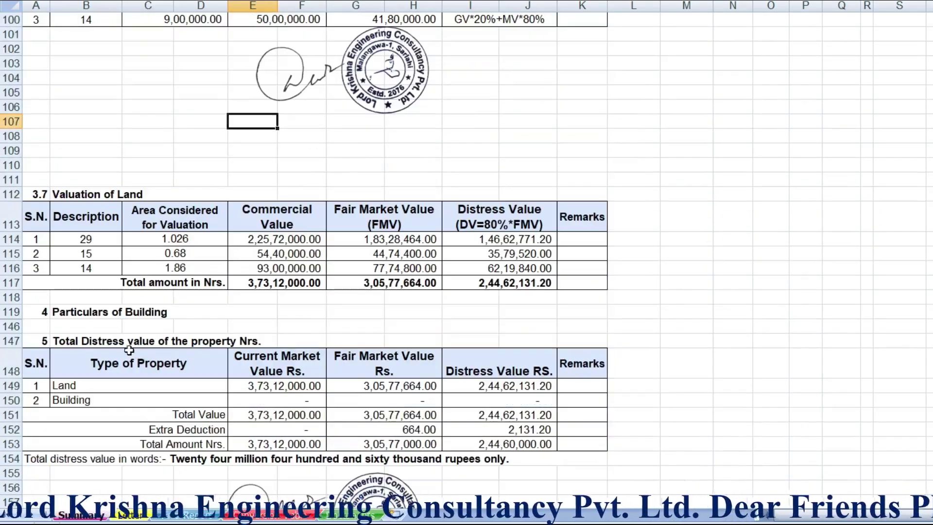
scroll(110, 339, "down", 3)
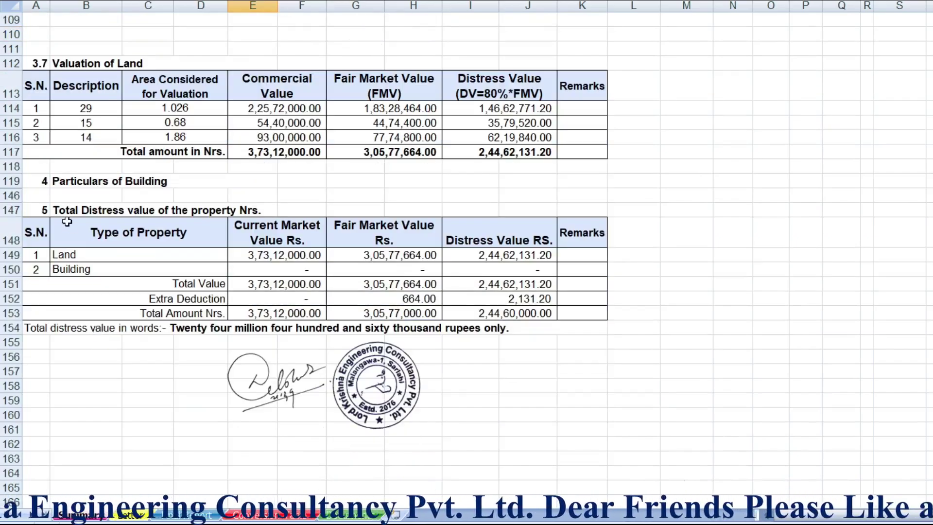
left_click_drag(13, 179, 16, 196)
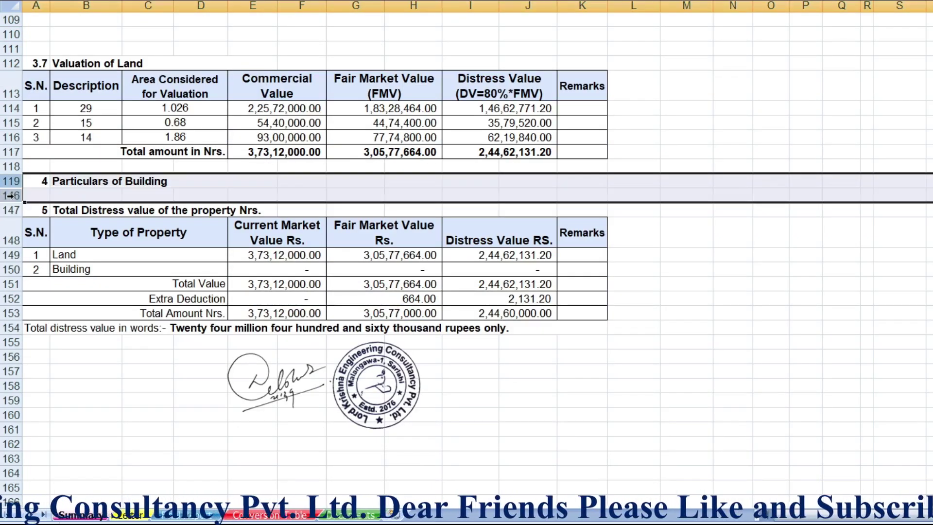
right_click(16, 197)
left_click(68, 387)
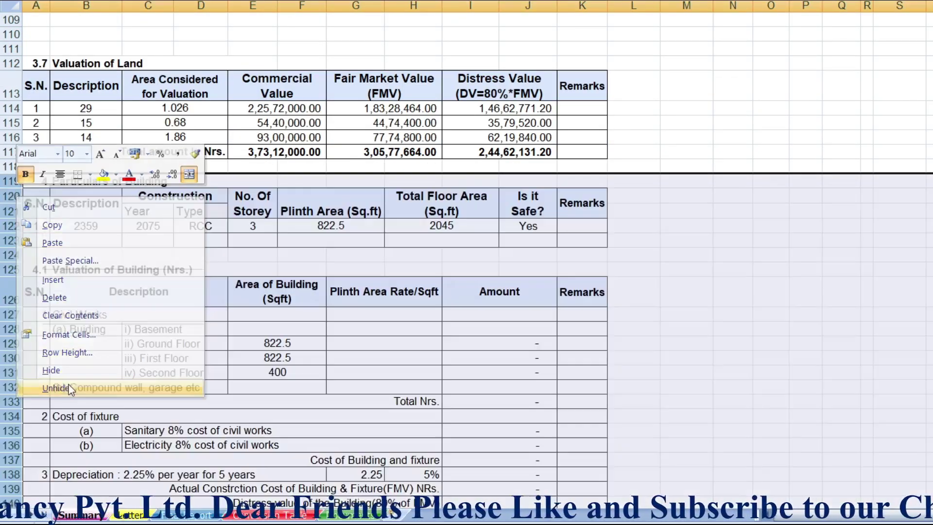
Review the Particulars of Building entries in row 122, from description, construction year and type through storeys, areas, safety and remarks
scroll(157, 371, "down", 1)
left_click(118, 195)
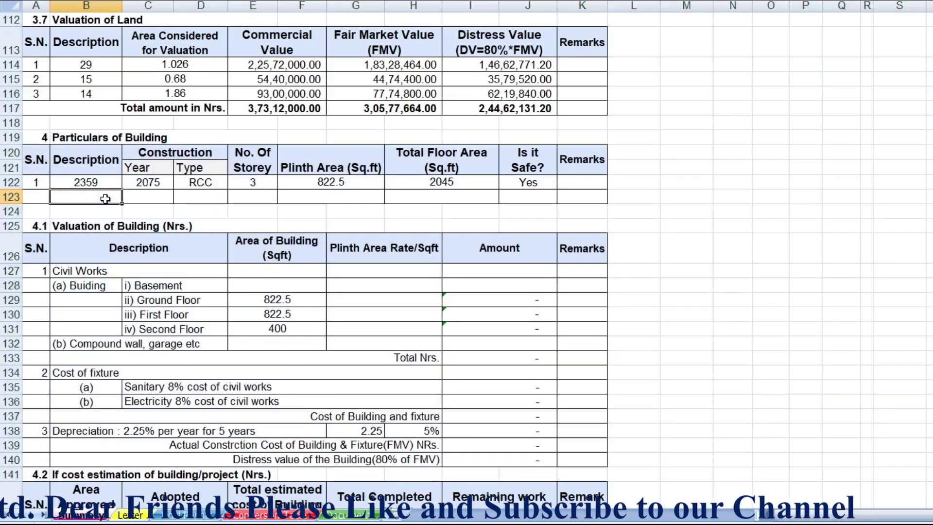
scroll(118, 182, "down", 2)
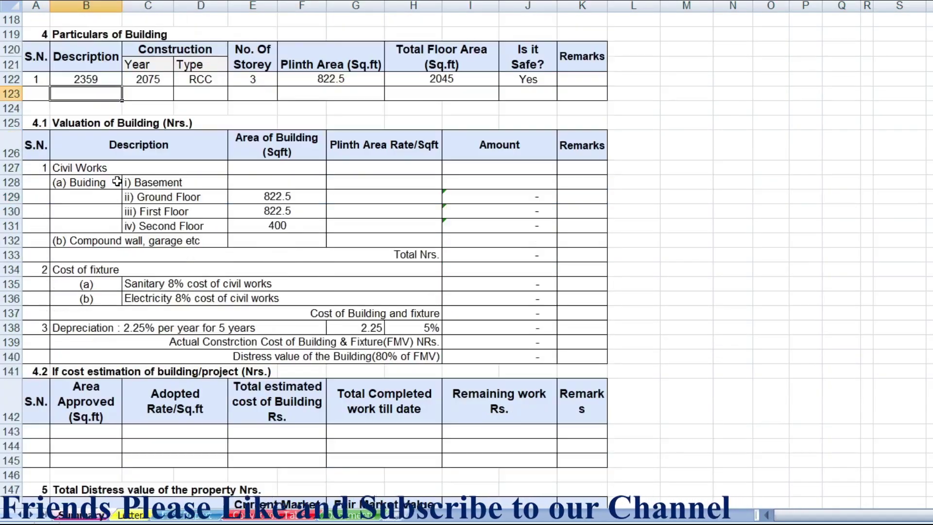
left_click(83, 80)
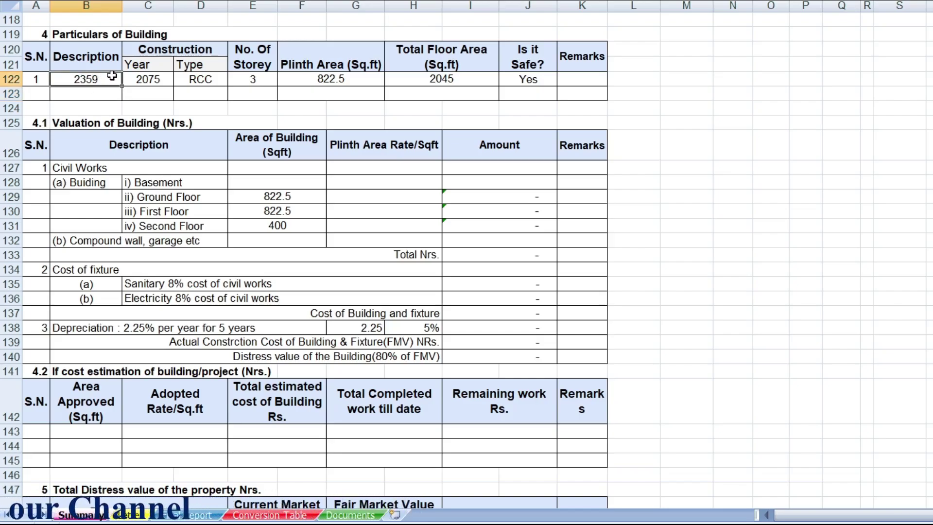
left_click(143, 78)
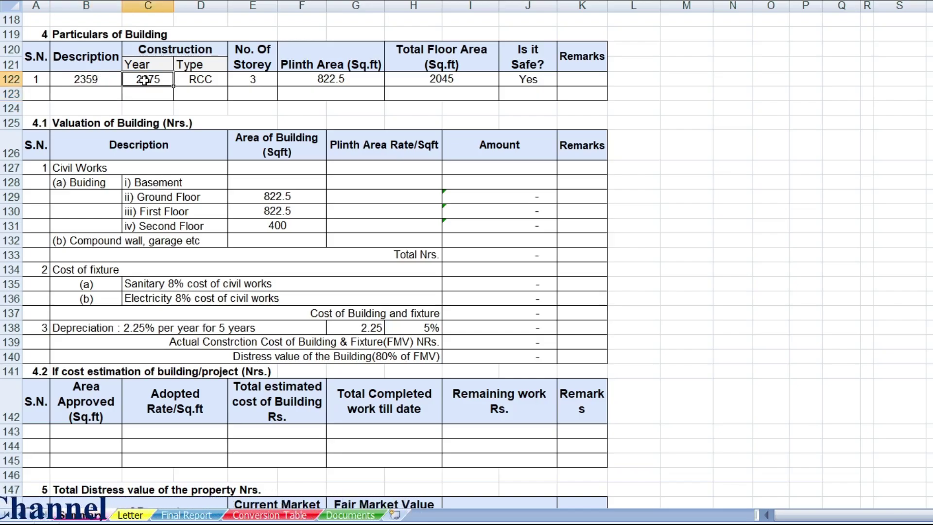
left_click(199, 80)
left_click(243, 79)
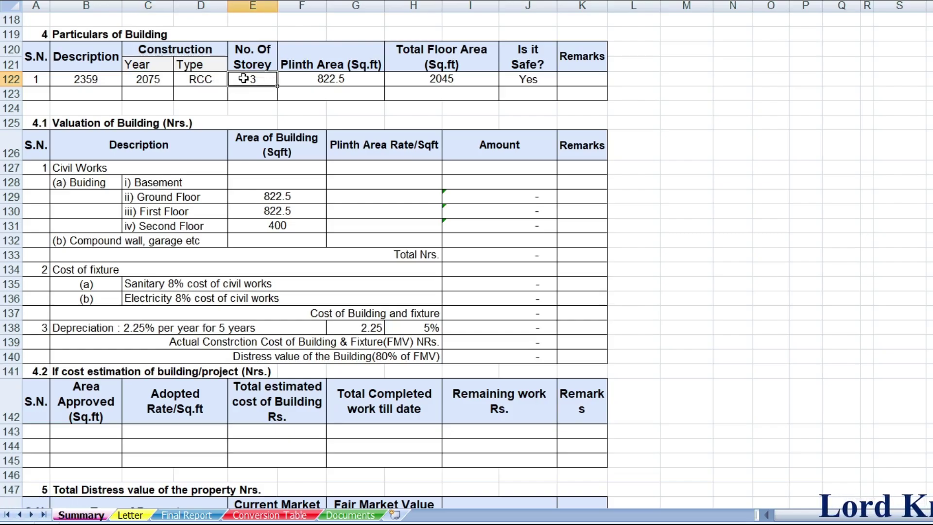
left_click(338, 79)
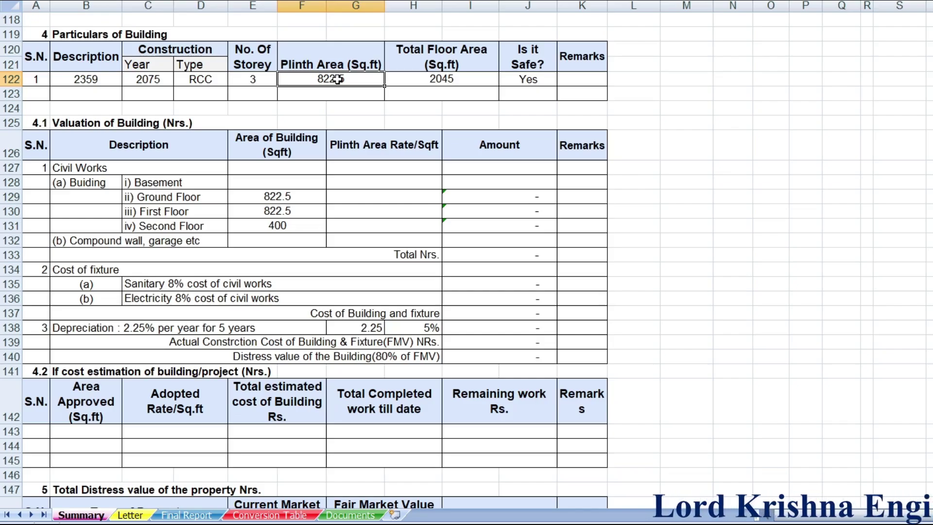
left_click(435, 77)
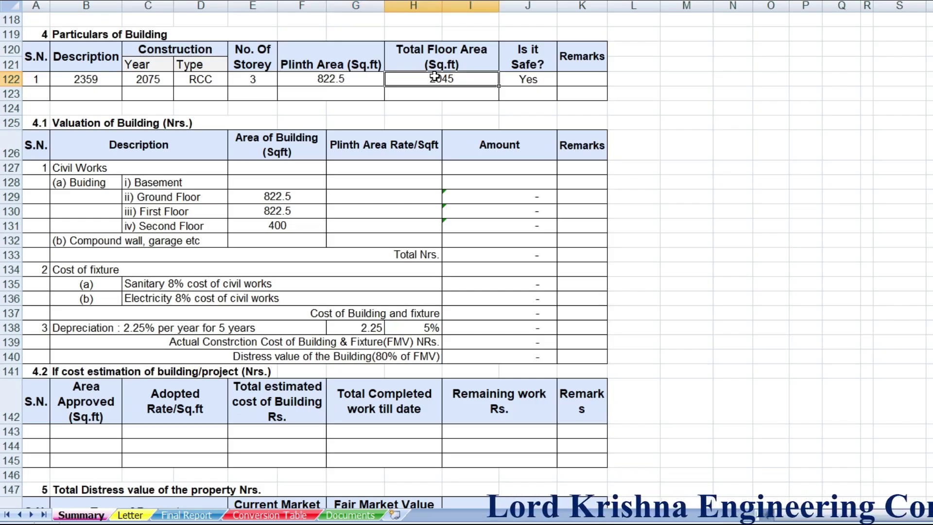
left_click(540, 81)
key("Right")
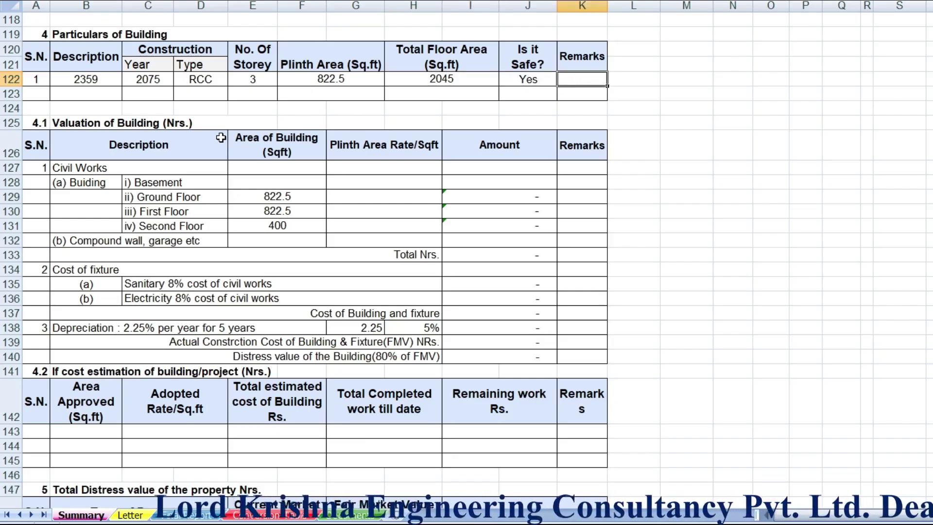
Enter a plinth area rate of 2400 per sq.ft for the ground, first and second floors in the Valuation of Building table
scroll(218, 134, "down", 1)
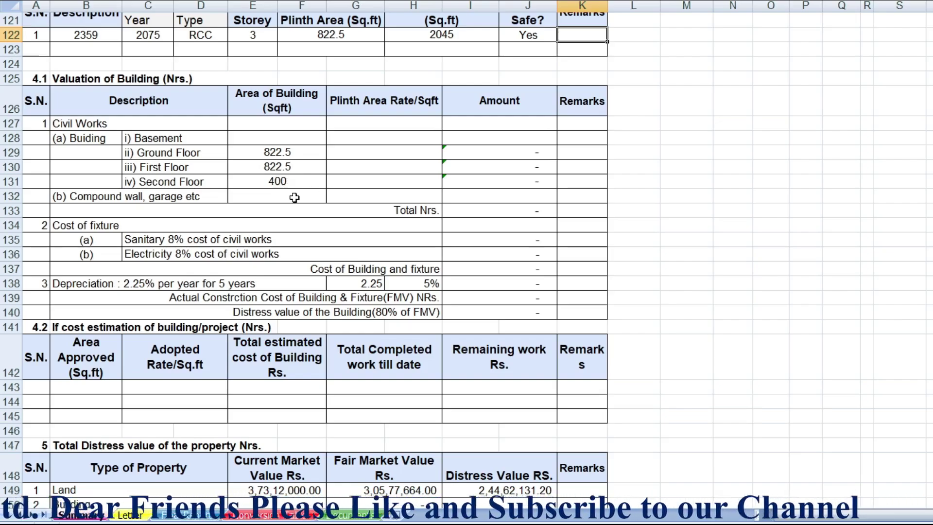
left_click(379, 152)
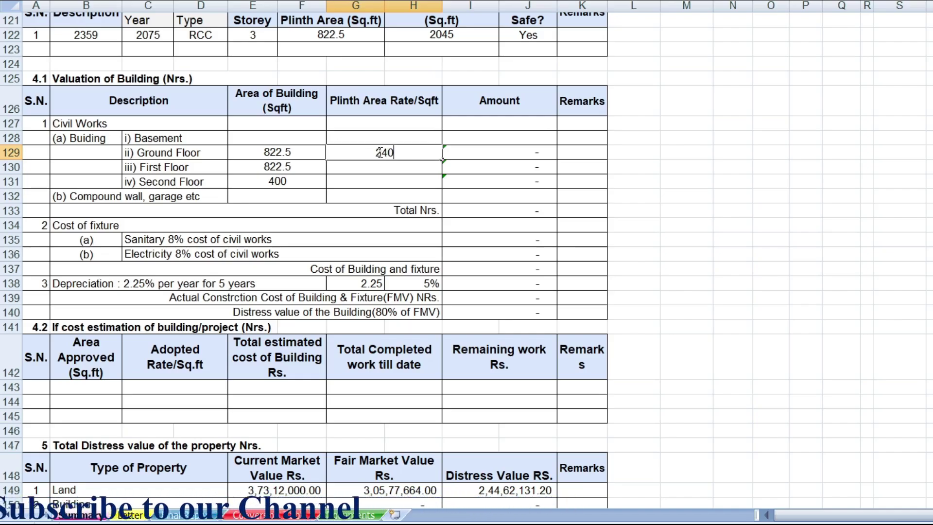
key("Return")
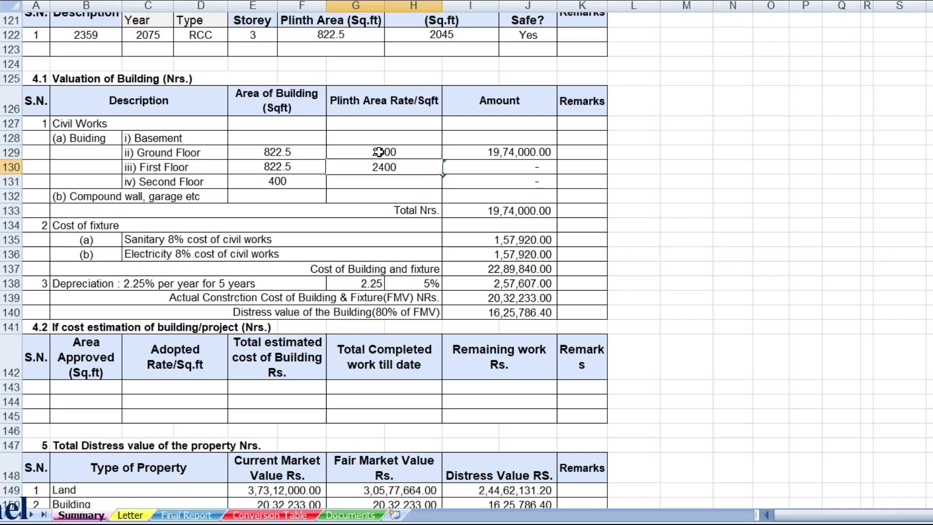
key("Return")
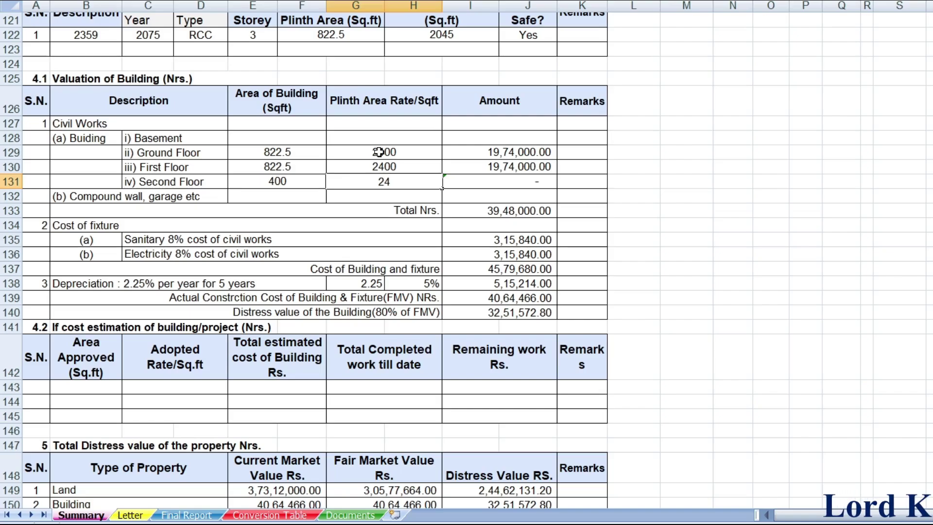
key("Return")
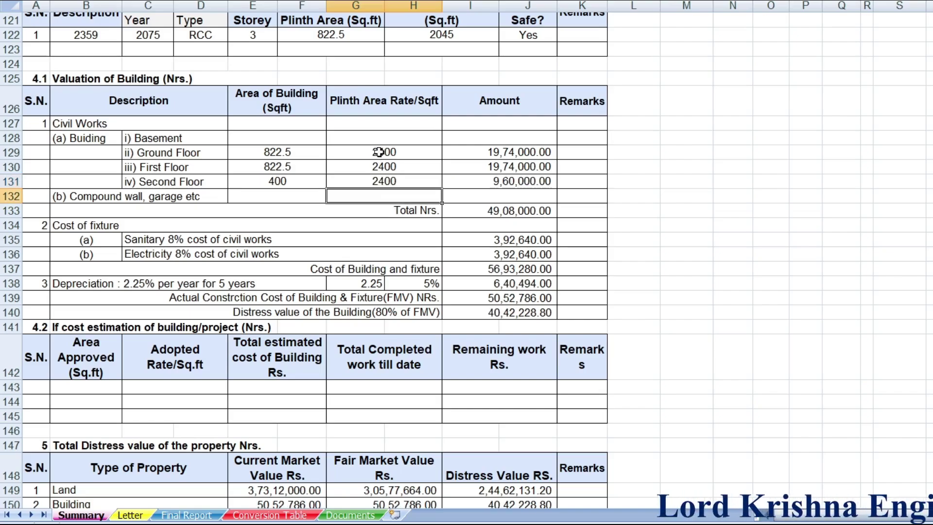